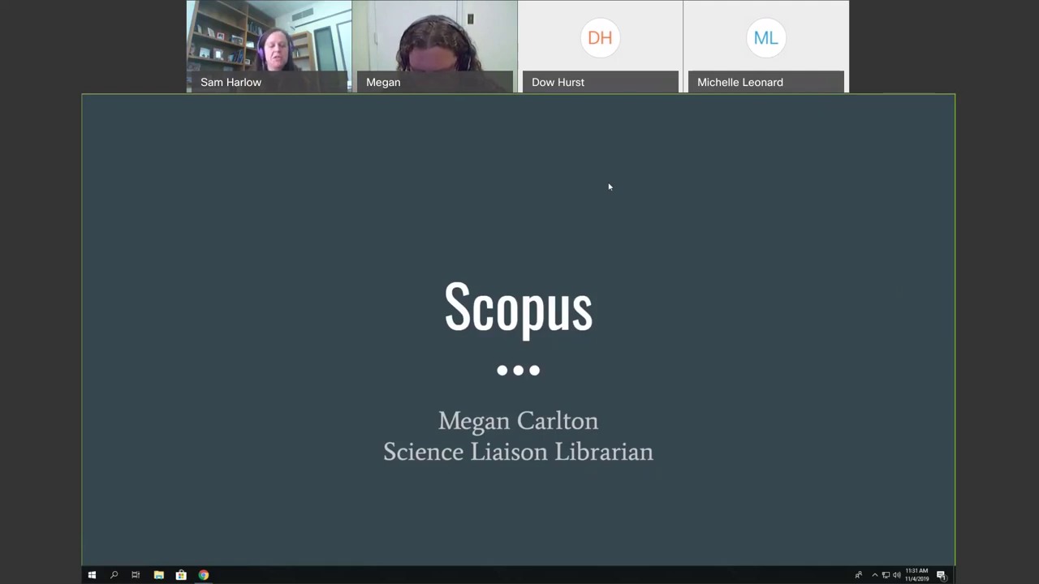
# End the slideshow and switch to the Scopus document search page, ready to enter a search term
pyautogui.press('XF86AudioRaiseVolume')
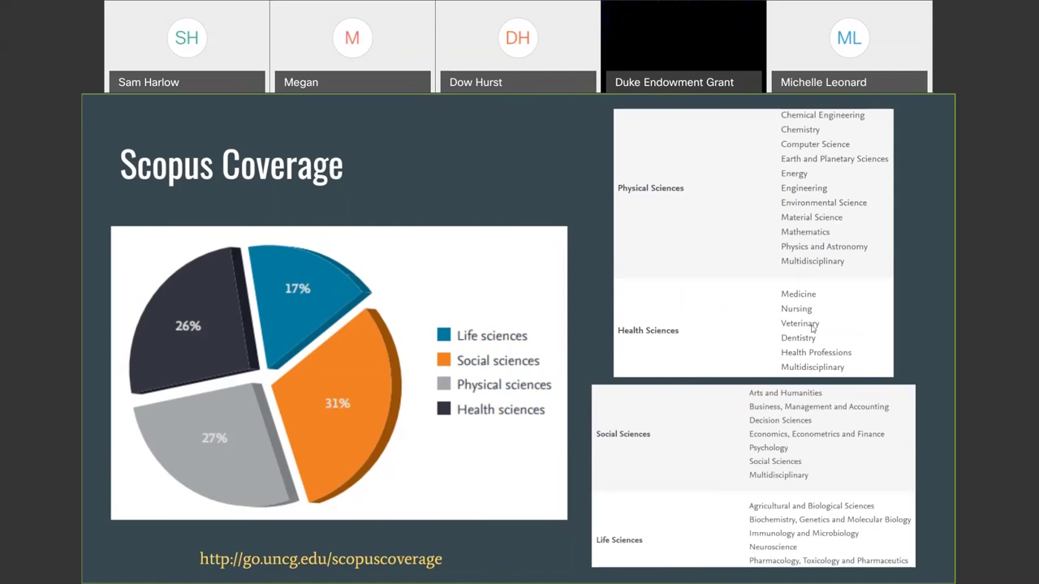
pyautogui.press('Escape')
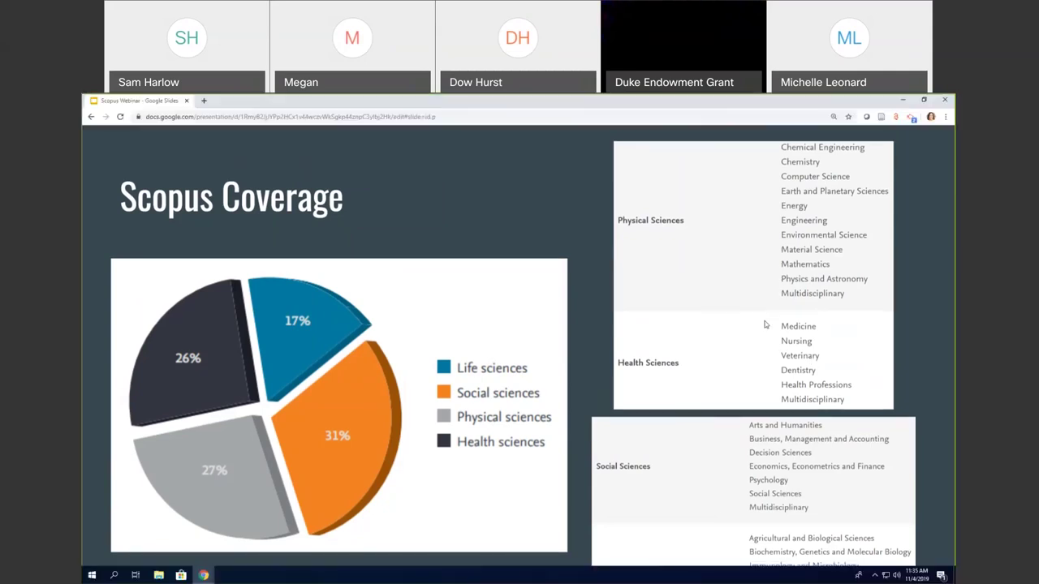
pyautogui.press('Escape')
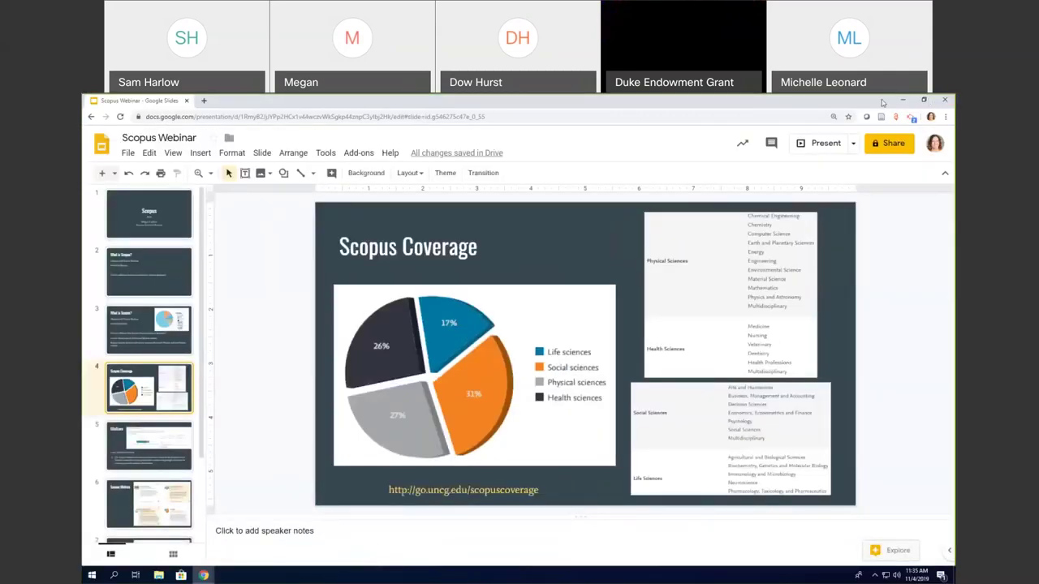
pyautogui.click(891, 103)
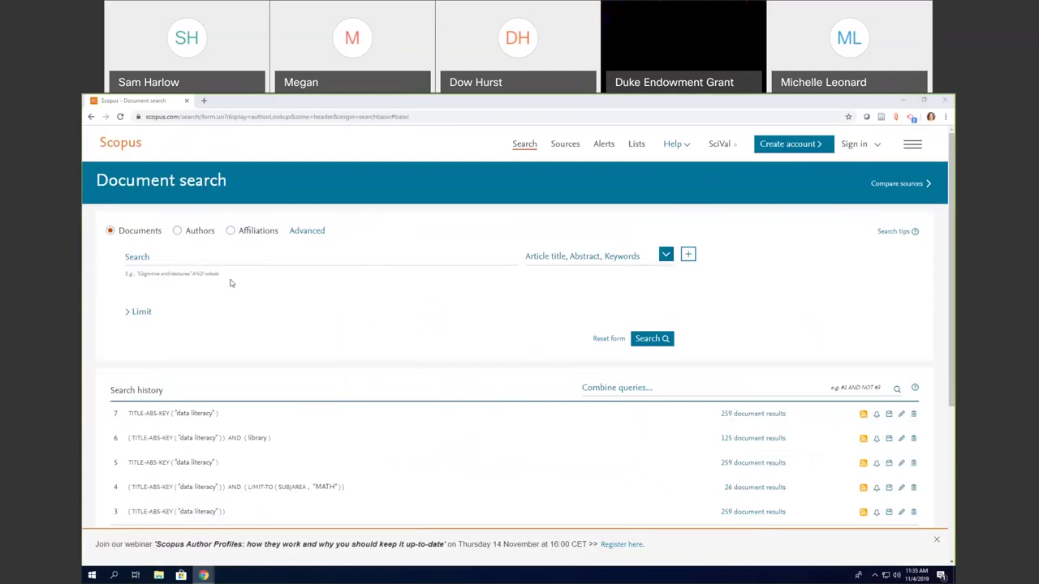
pyautogui.click(171, 262)
pyautogui.click(171, 263)
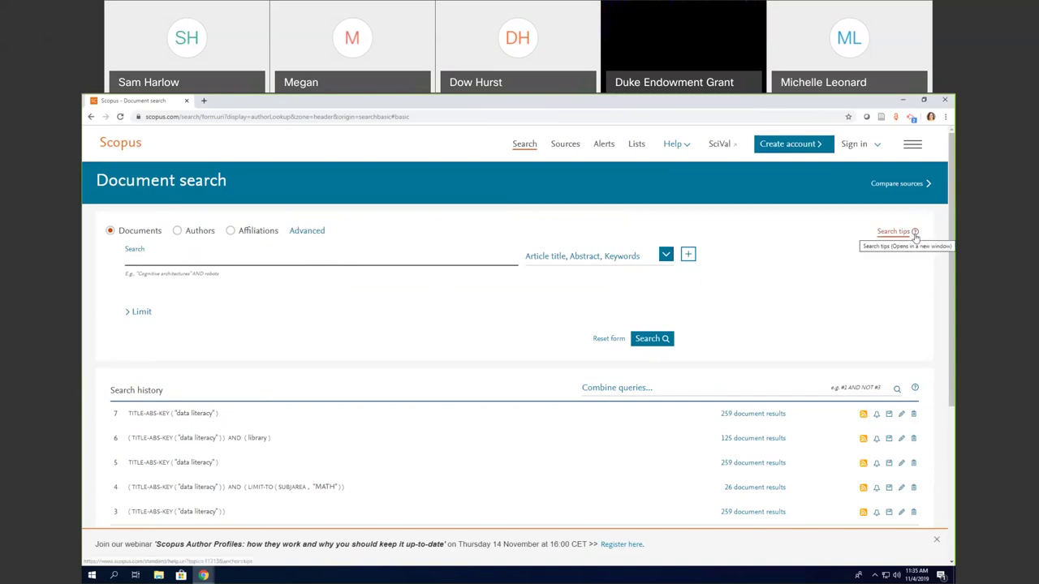
# Consult the document search tips on finding exact phrases and close the help page
pyautogui.click(893, 231)
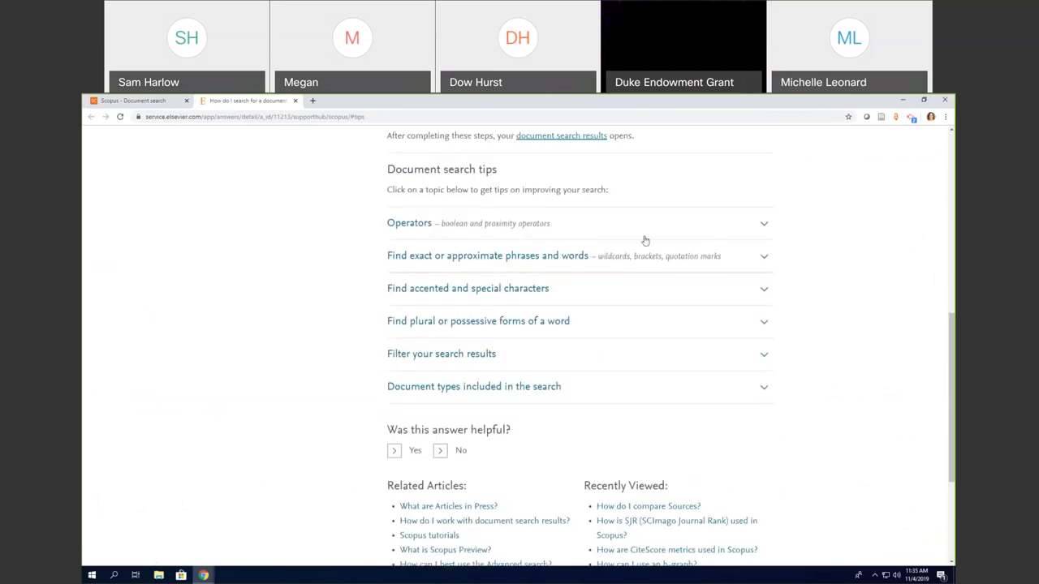
pyautogui.click(762, 260)
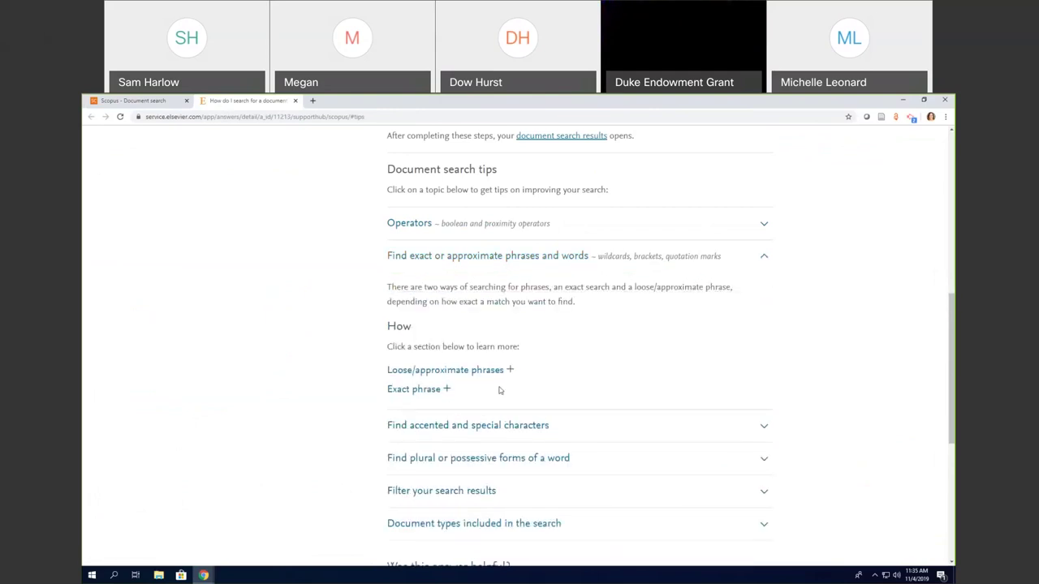
pyautogui.click(447, 390)
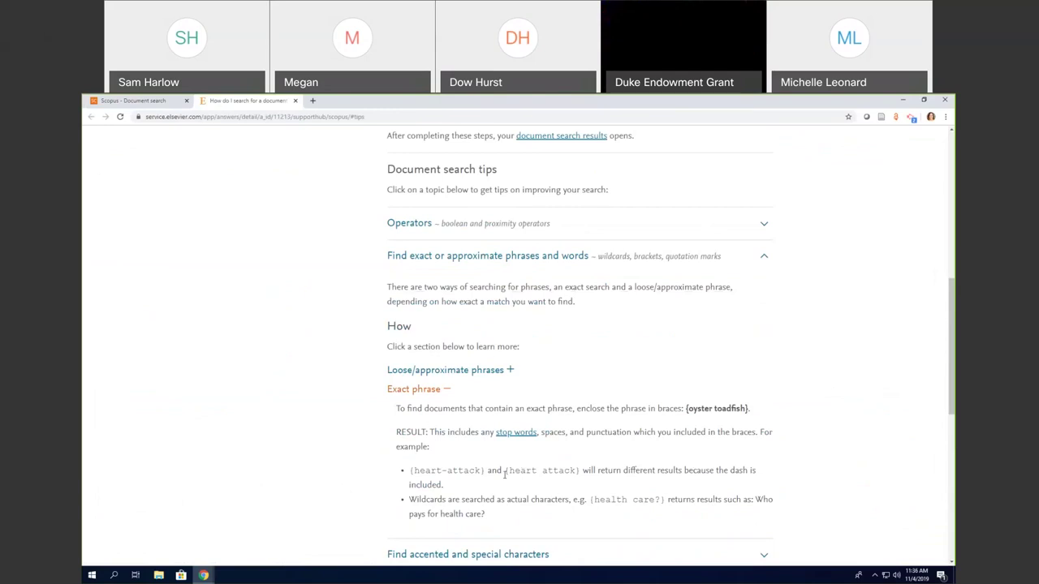
pyautogui.click(295, 101)
# Enter "data literacy" in quotation marks, review the searchable fields, and run the search on article title, abstract and keywords
pyautogui.click(187, 258)
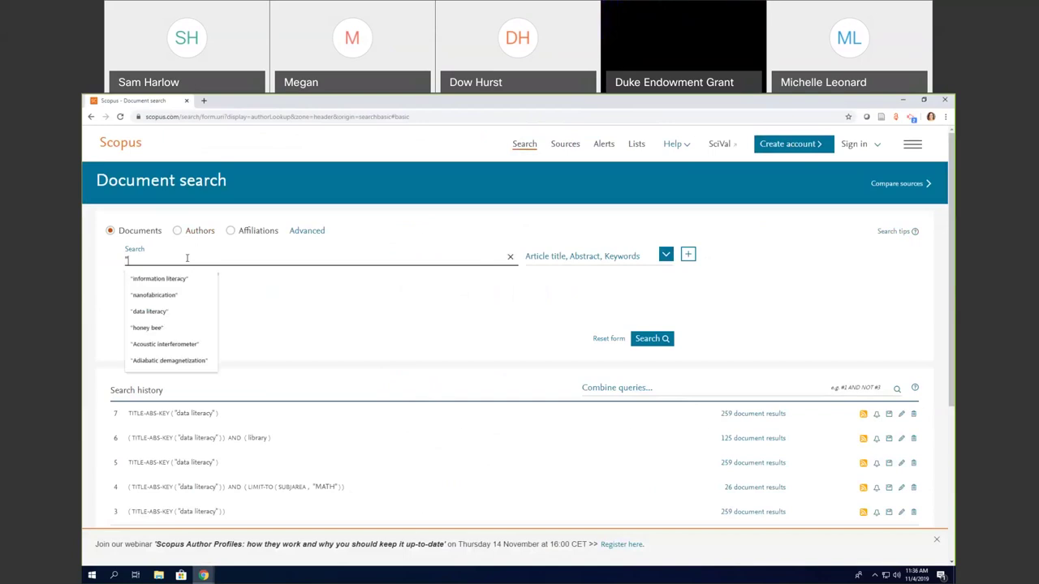
pyautogui.write('"data')
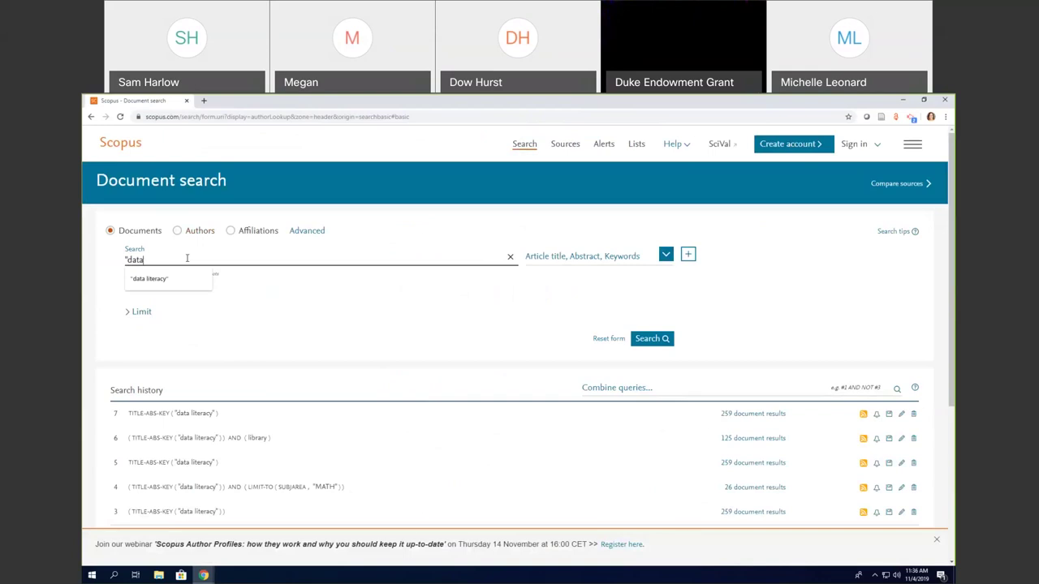
pyautogui.write(' literacy"')
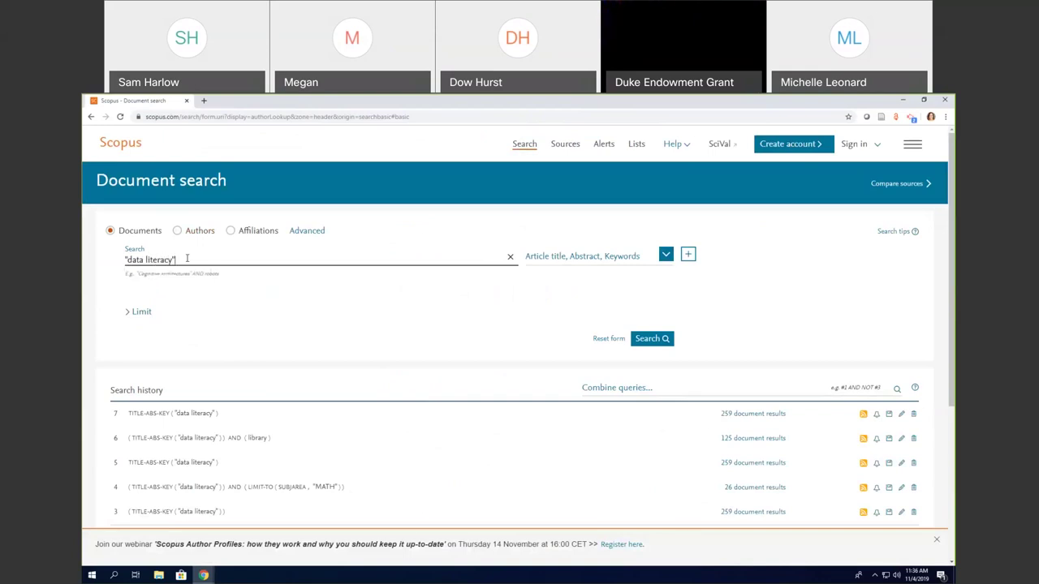
pyautogui.click(667, 257)
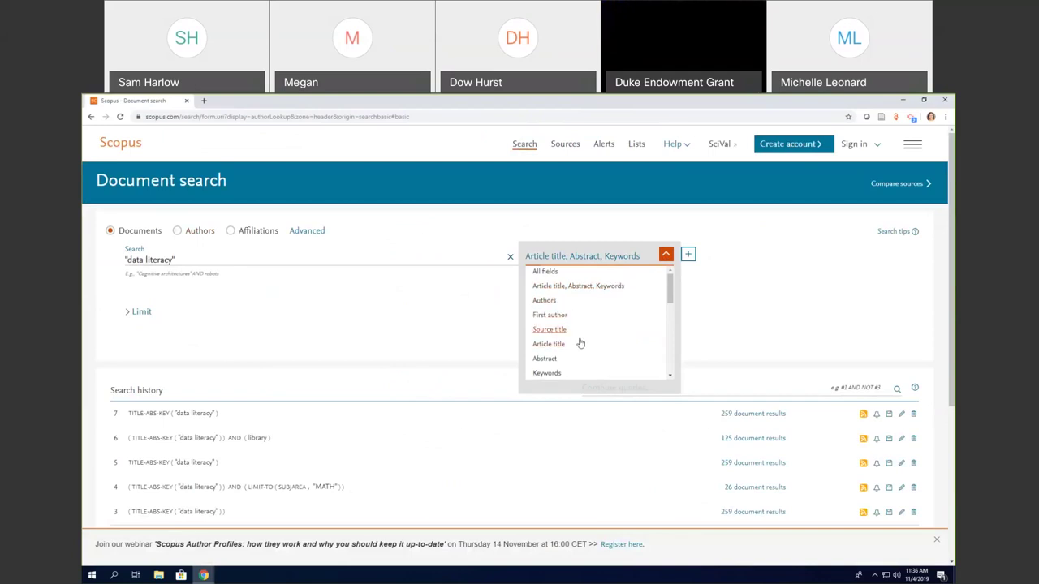
pyautogui.scroll(-2, 583, 341)
pyautogui.scroll(-2, 597, 314)
pyautogui.scroll(-3, 597, 314)
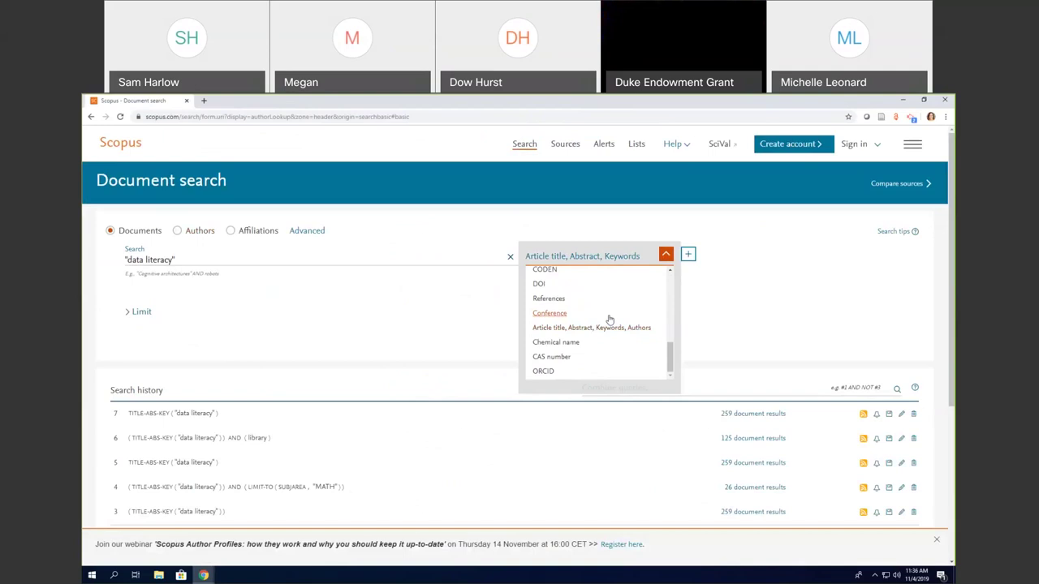
pyautogui.click(665, 257)
pyautogui.click(649, 339)
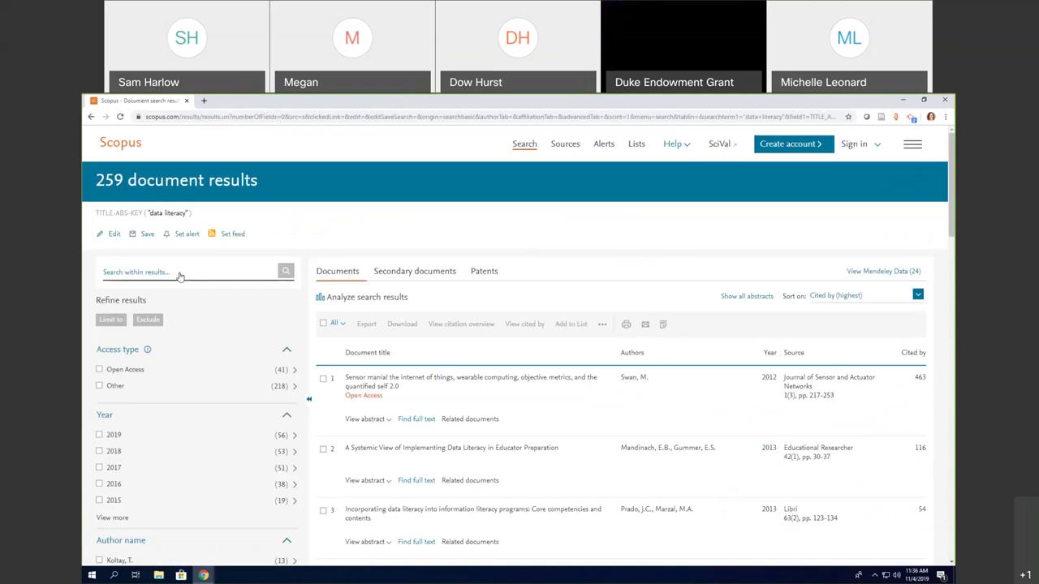
# Narrow the document results by searching within them for library
pyautogui.click(181, 274)
pyautogui.write('library')
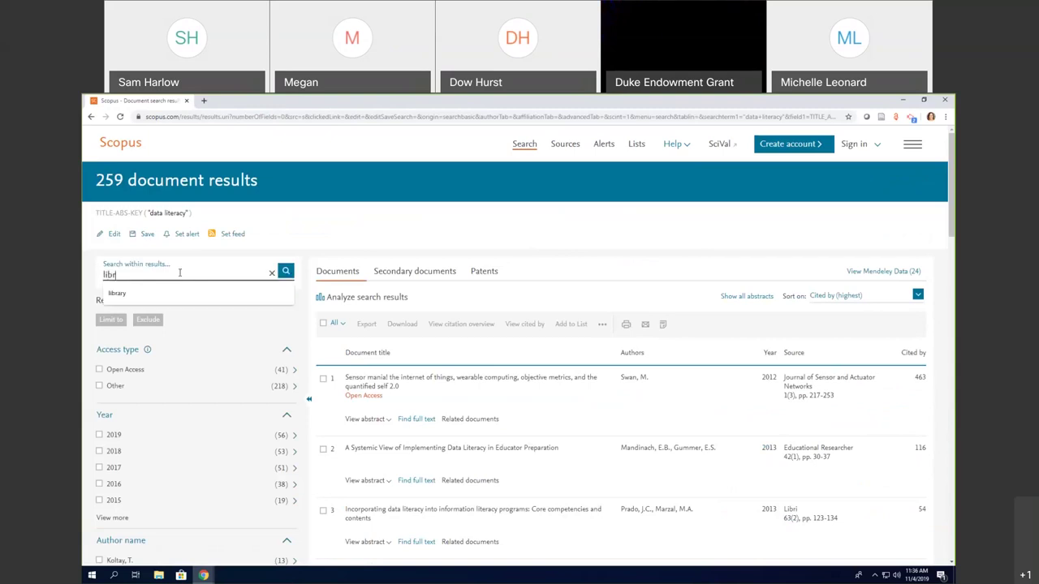
pyautogui.click(286, 271)
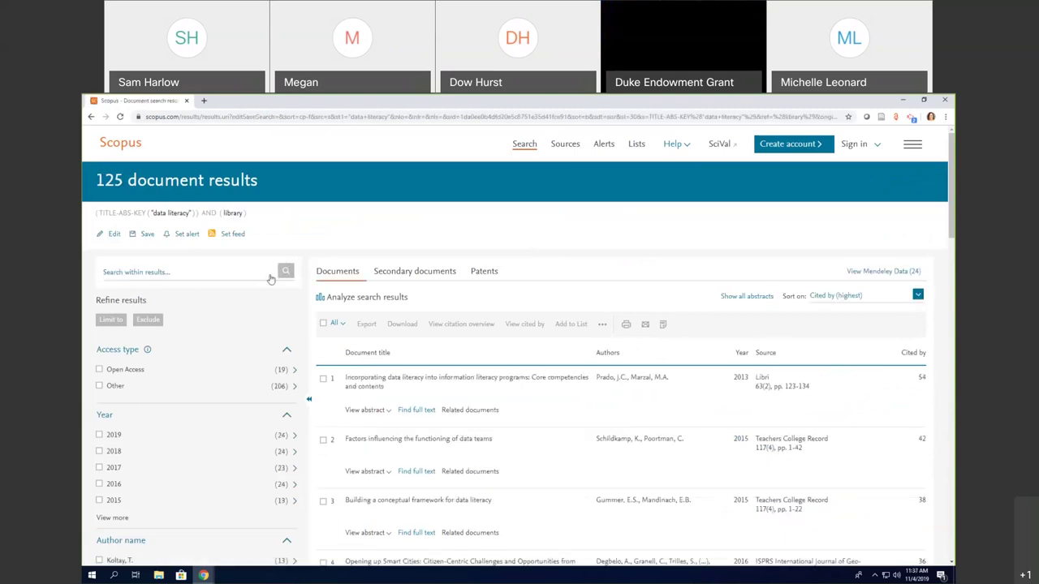
pyautogui.click(270, 278)
# Select the years 2019 and 2018 in the result filters and clear both selections again
pyautogui.scroll(-1, 200, 359)
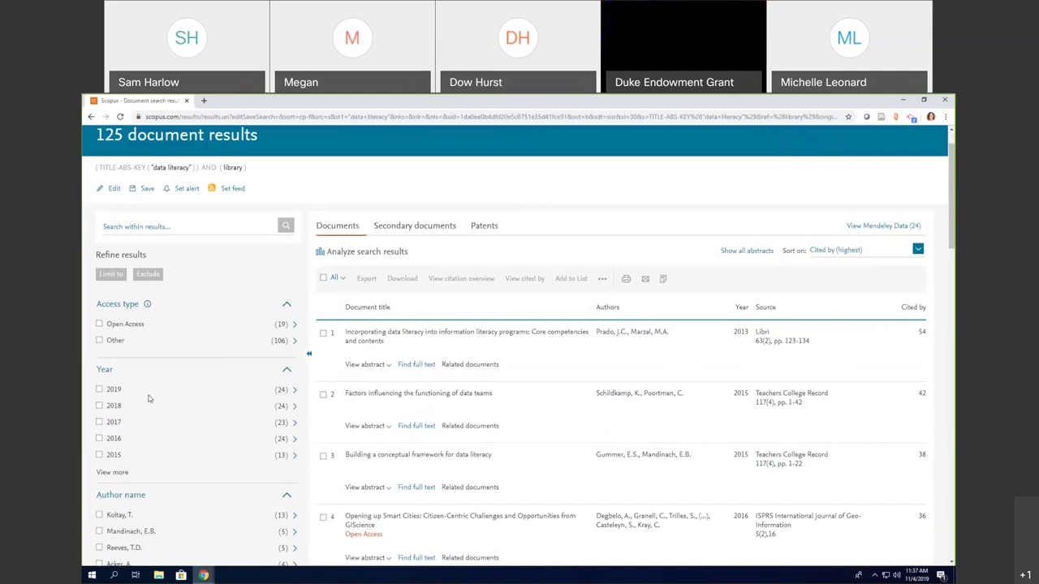
pyautogui.scroll(-1, 153, 410)
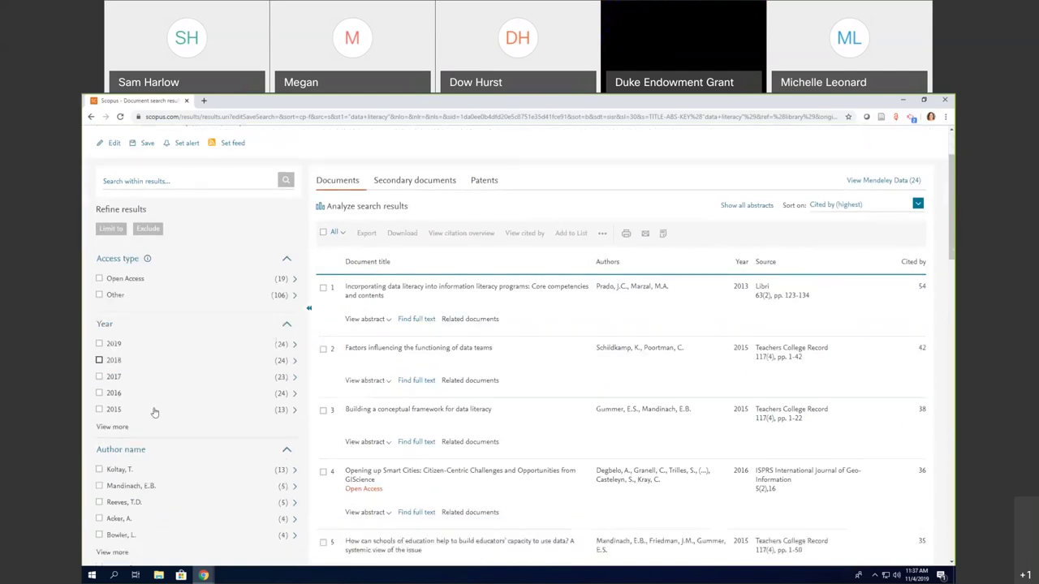
pyautogui.click(99, 344)
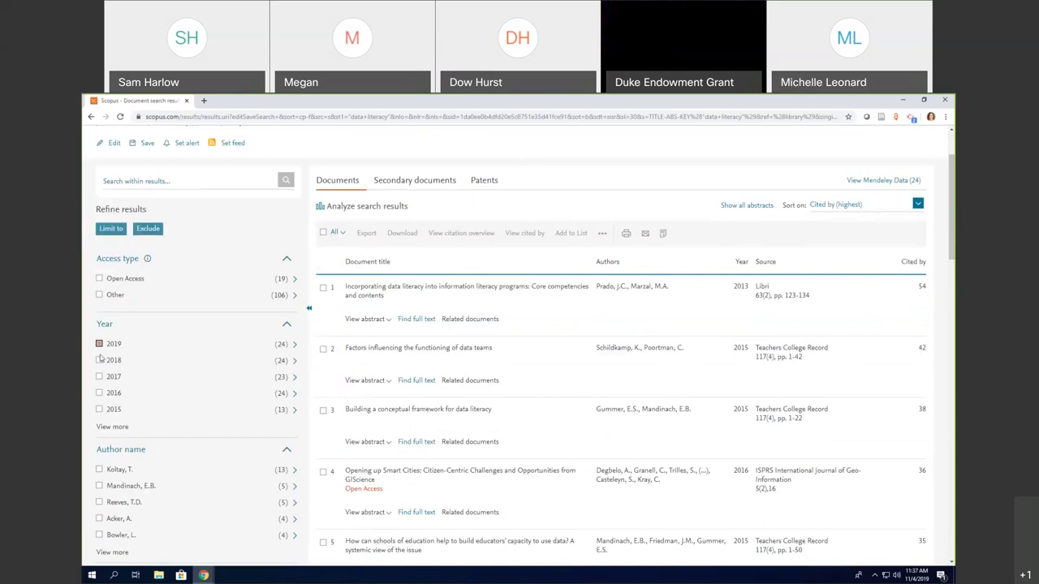
pyautogui.click(99, 360)
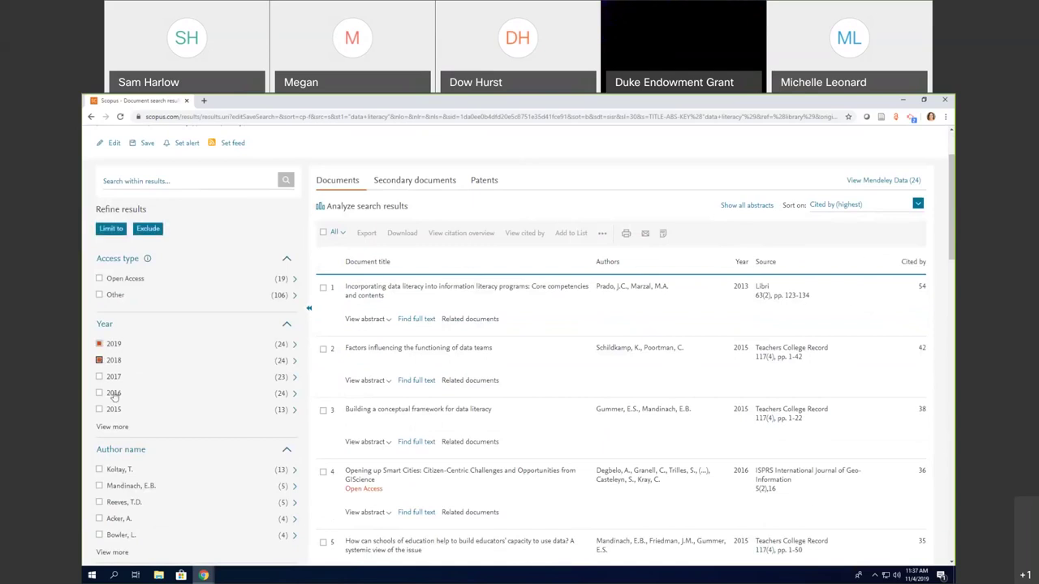
pyautogui.scroll(-1, 121, 475)
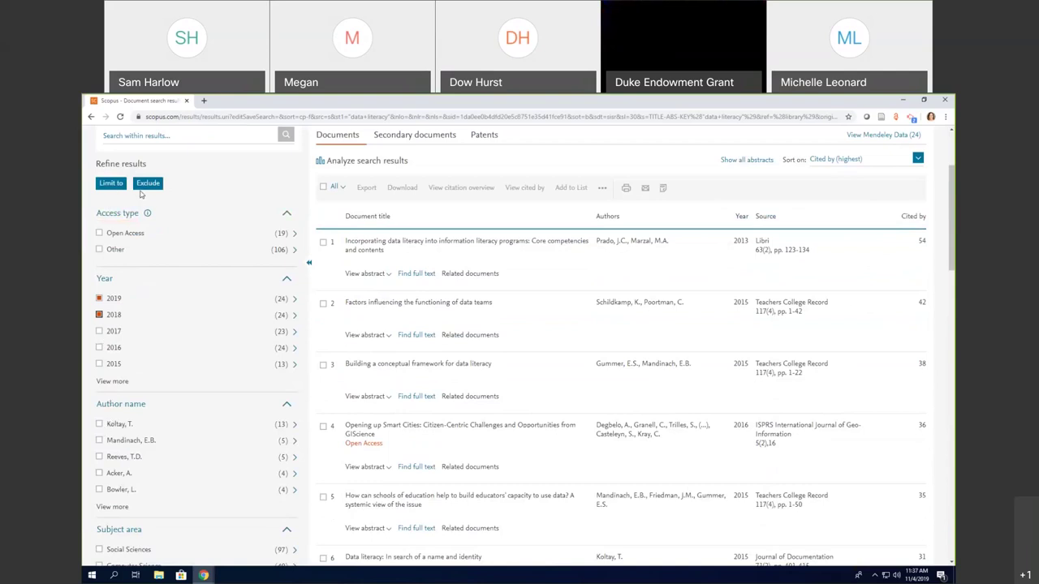
pyautogui.click(99, 315)
pyautogui.click(99, 299)
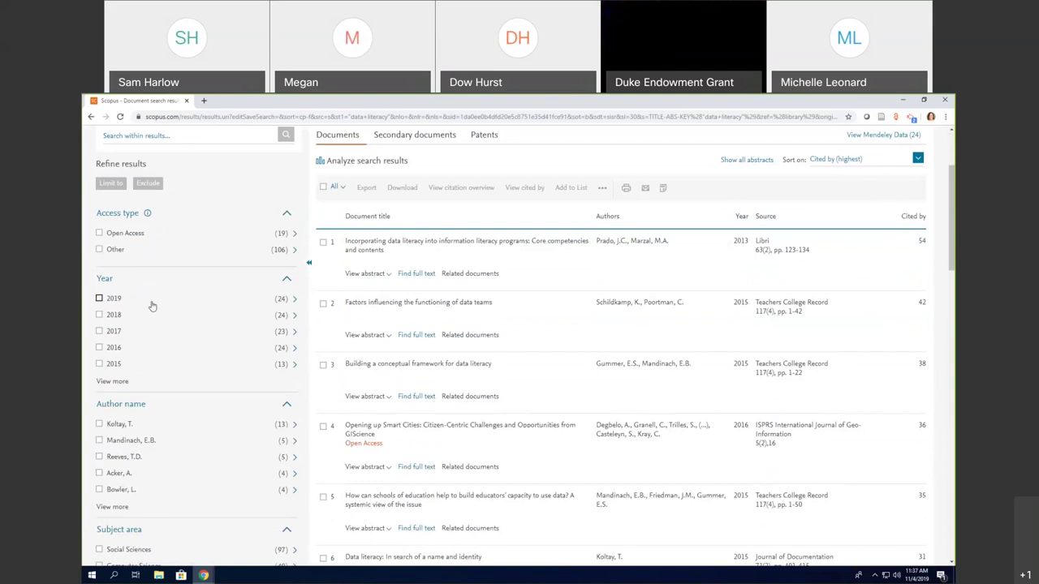
# Preview the matching documents of the first listed author and look through the subject area and document type filters
pyautogui.click(295, 427)
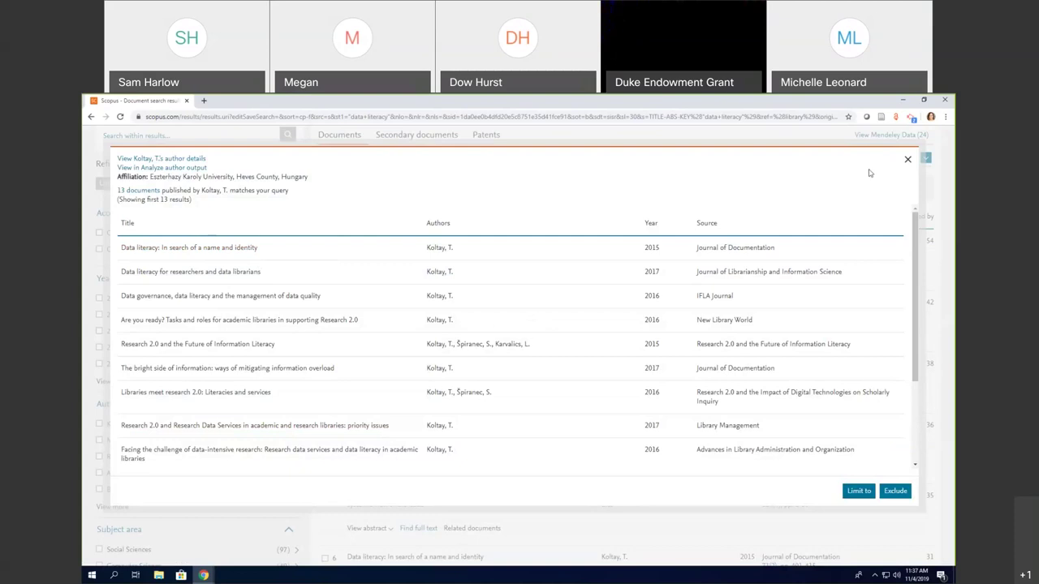
pyautogui.click(908, 161)
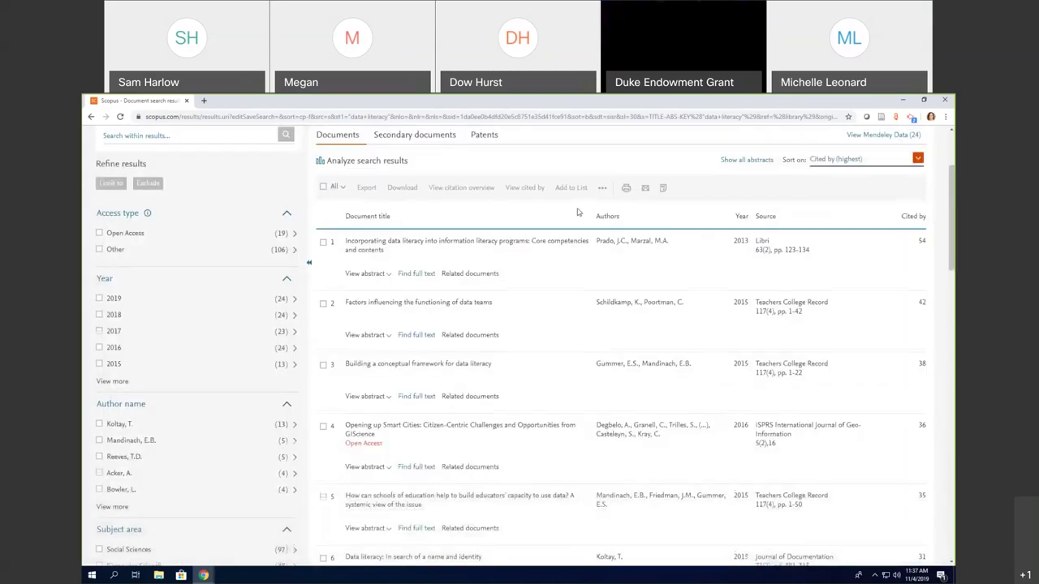
pyautogui.scroll(-2, 233, 298)
pyautogui.scroll(-2, 234, 299)
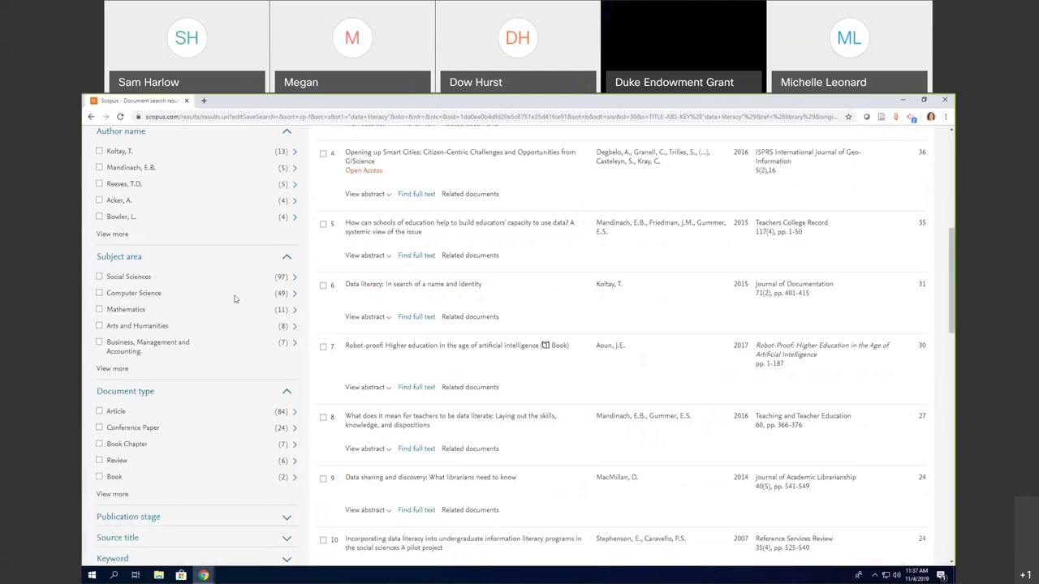
pyautogui.scroll(-2, 234, 298)
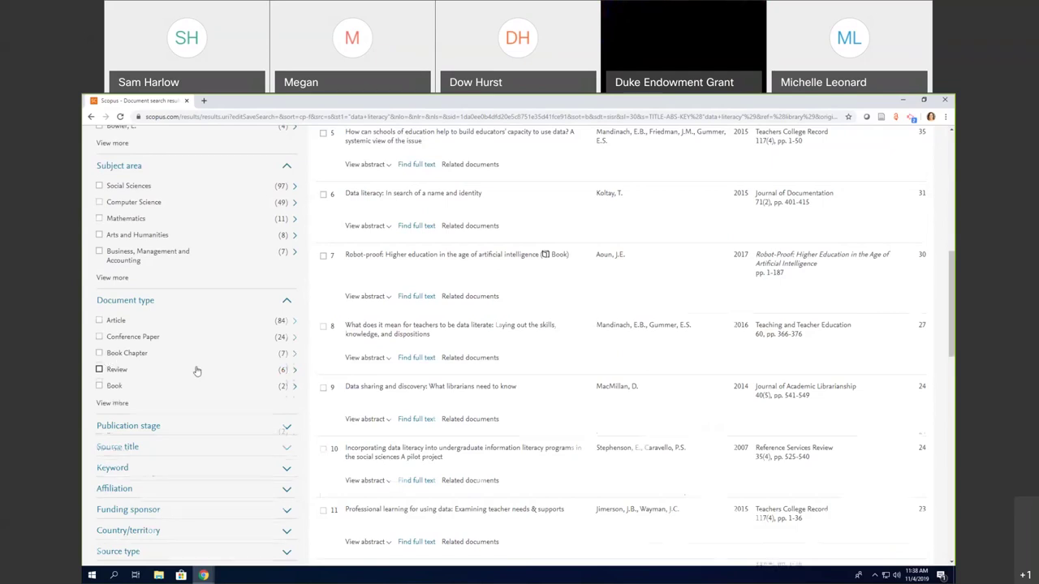
pyautogui.scroll(1, 195, 371)
pyautogui.scroll(5, 198, 371)
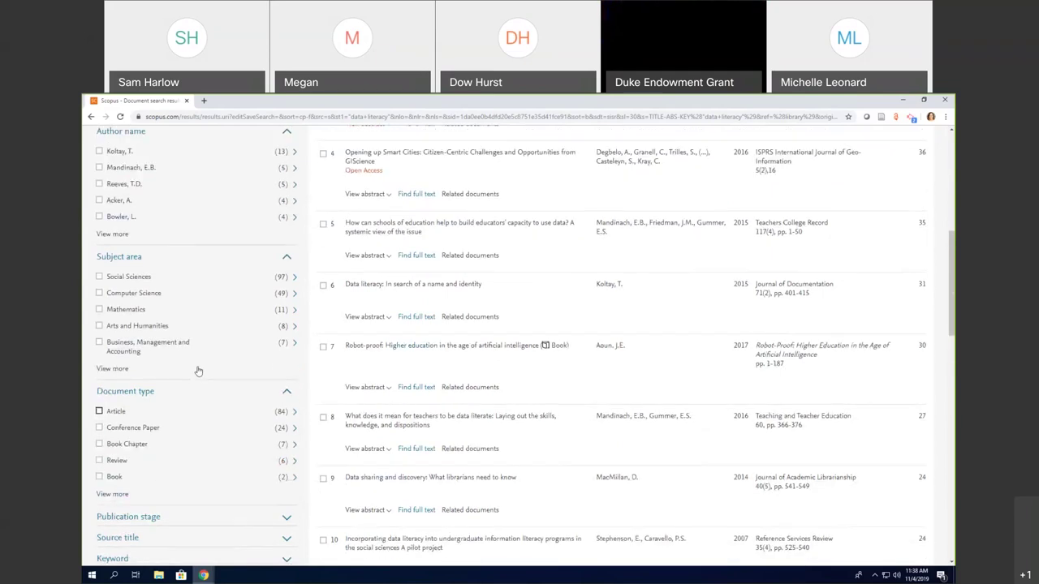
pyautogui.scroll(3, 202, 371)
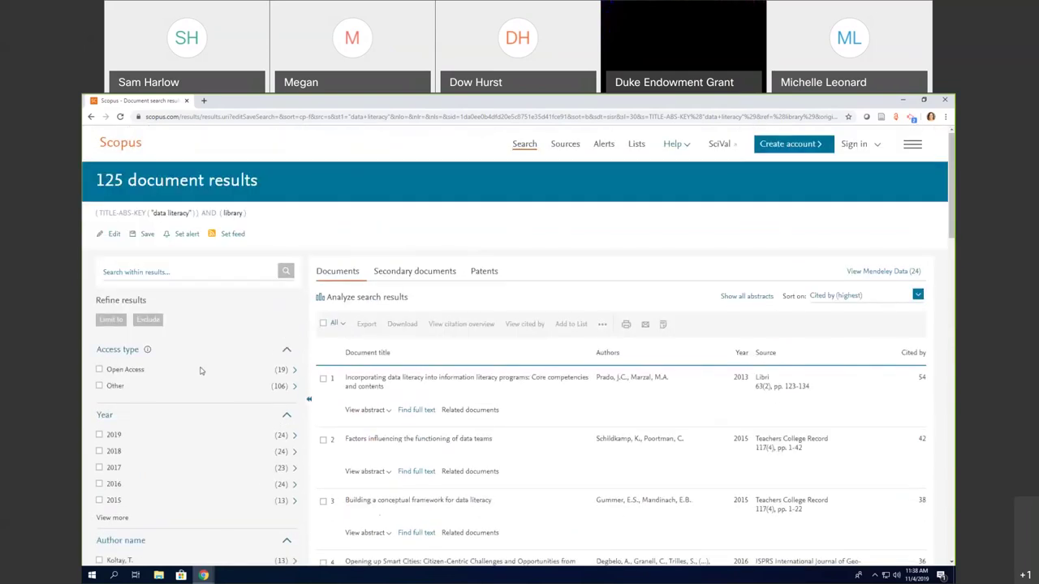
# Review the sort options and sort the document results by Cited by (highest)
pyautogui.click(922, 300)
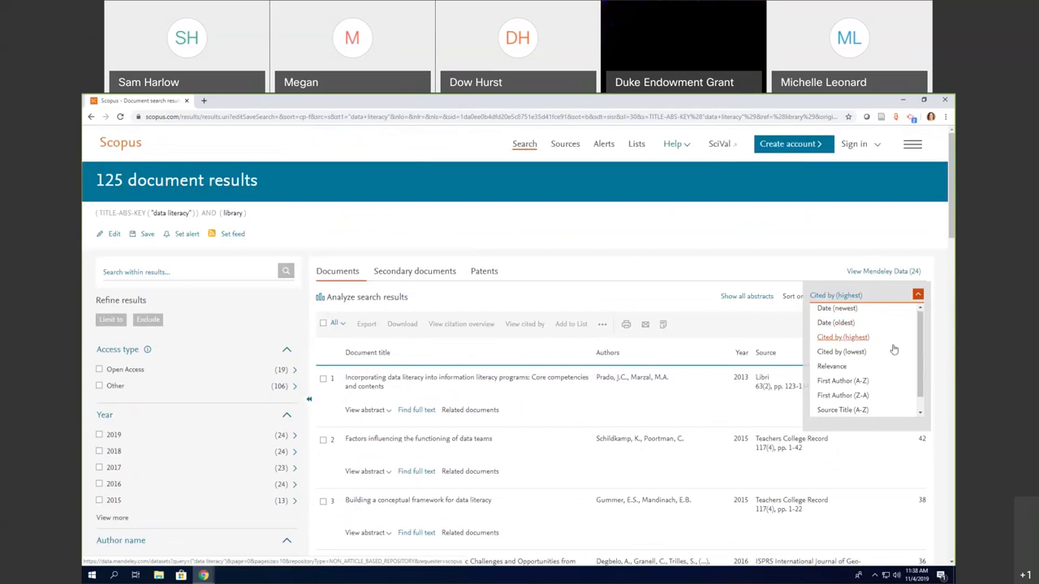
pyautogui.scroll(-3, 893, 349)
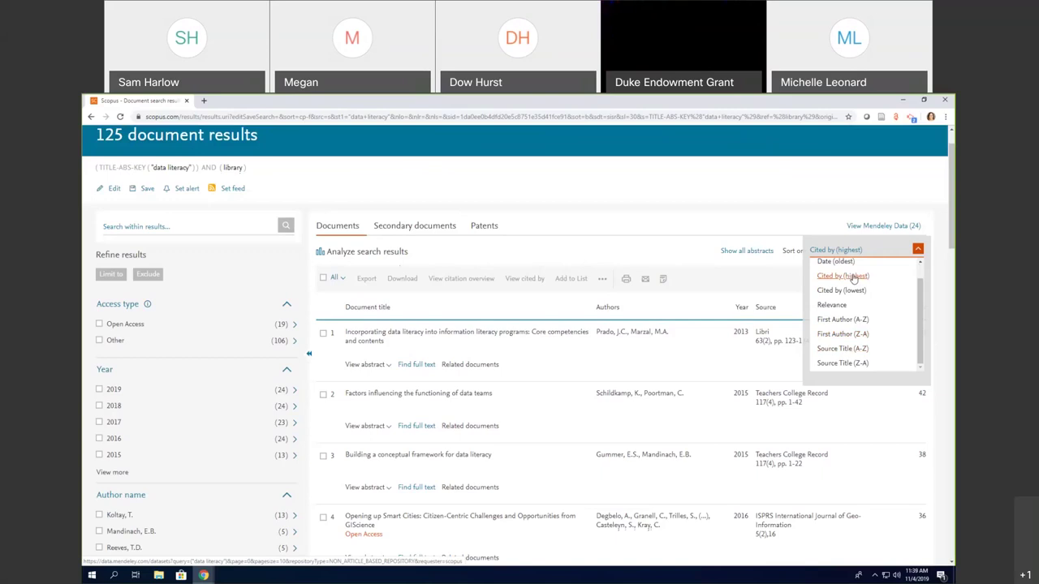
pyautogui.click(852, 277)
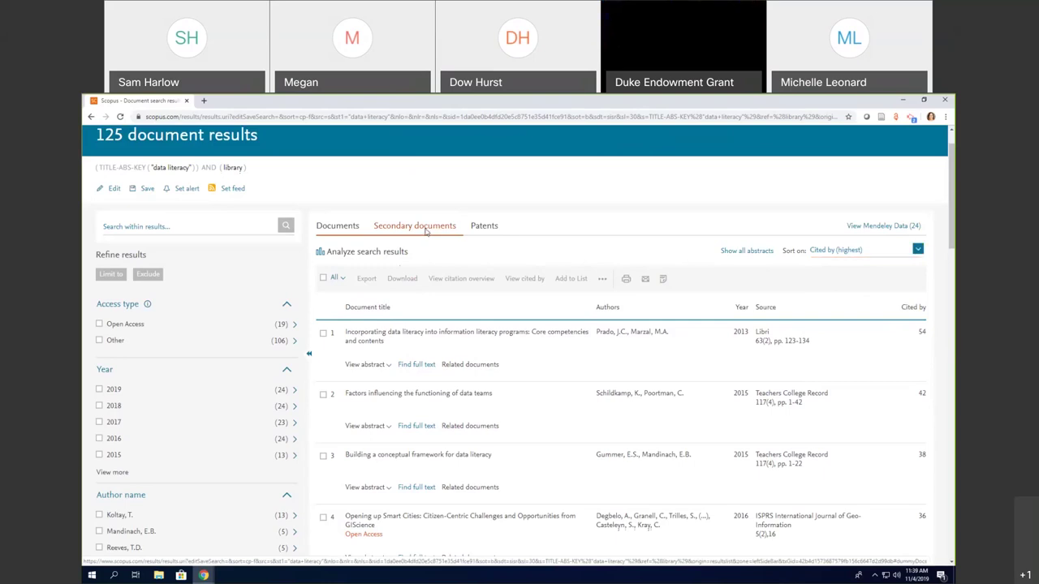
# View the secondary documents and the patents for the query, and return to the main document results
pyautogui.click(425, 231)
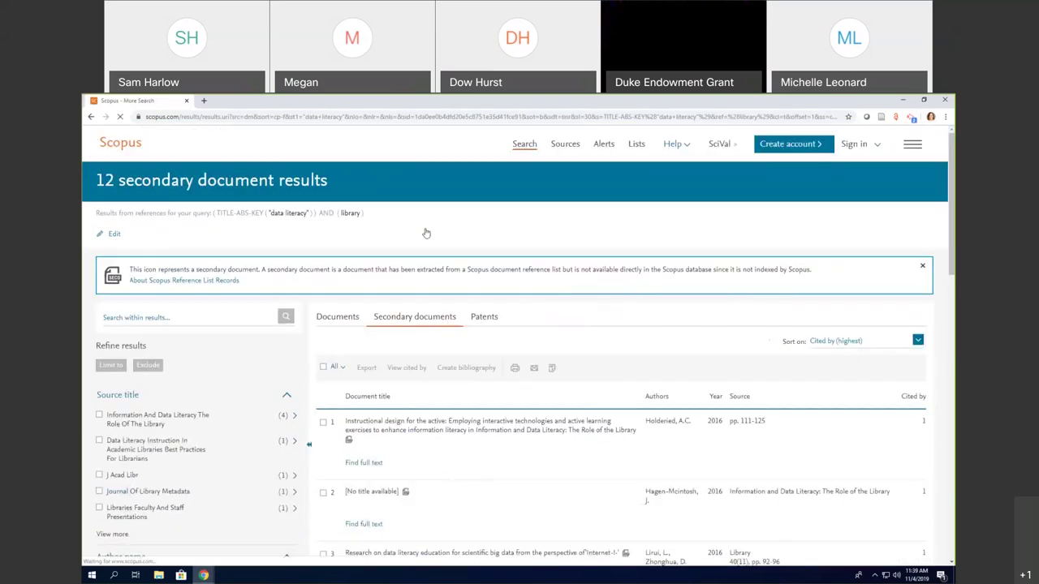
pyautogui.scroll(-1, 445, 245)
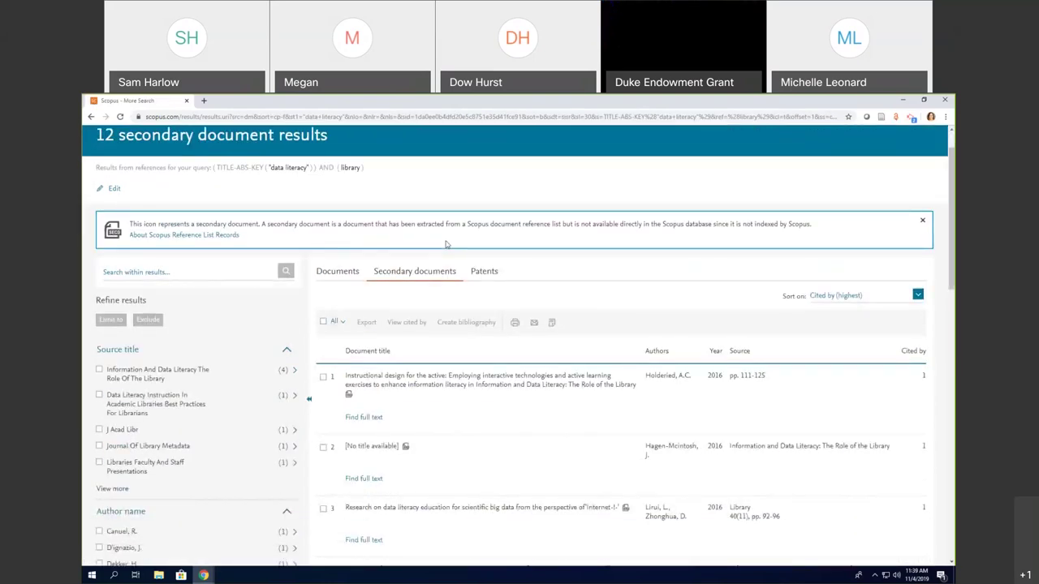
pyautogui.click(485, 272)
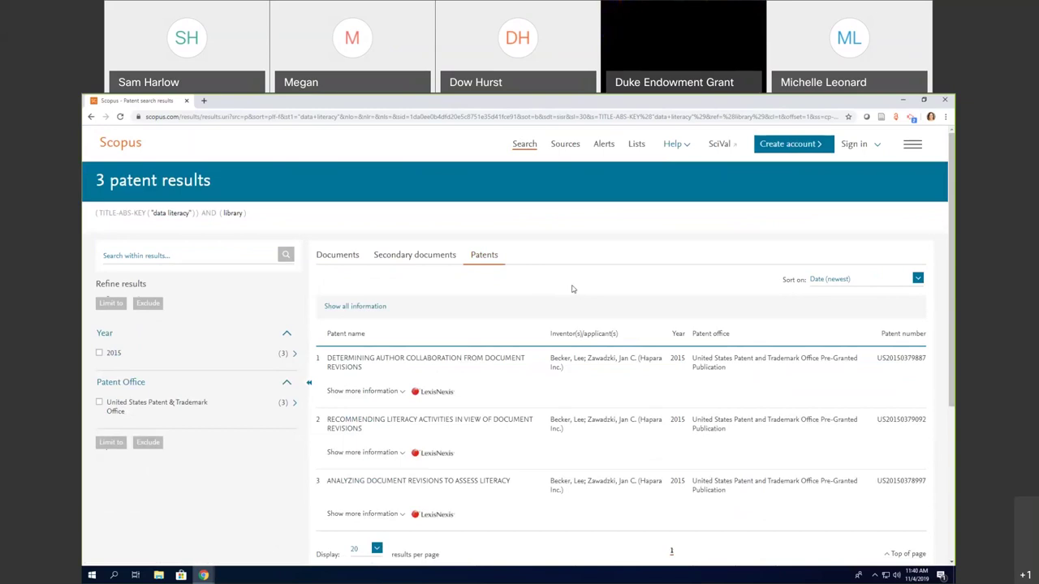
pyautogui.click(352, 258)
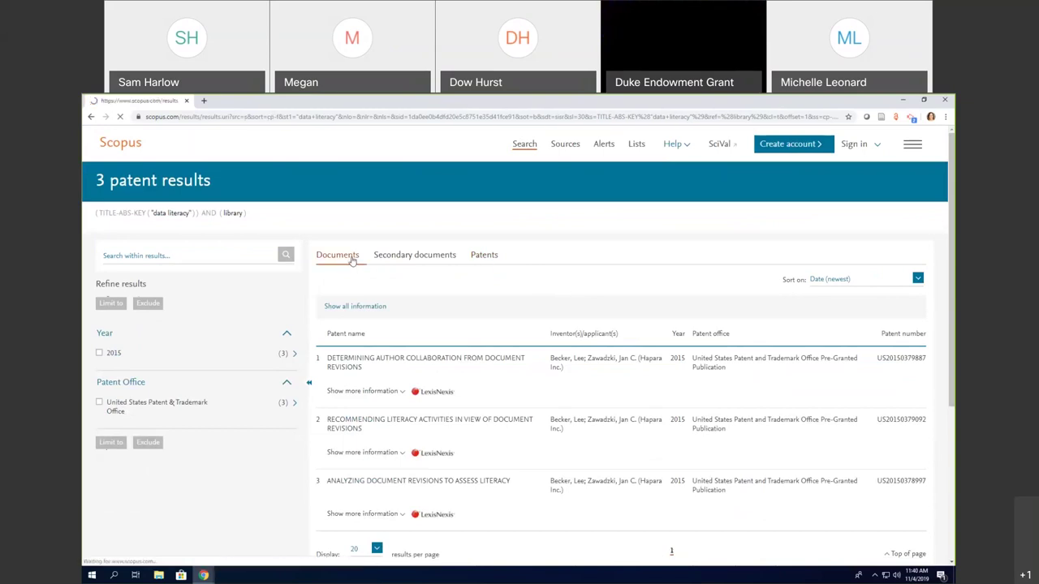
# Open the details of the most cited document in the results and read through its abstract, funding details and references
pyautogui.scroll(-1, 617, 295)
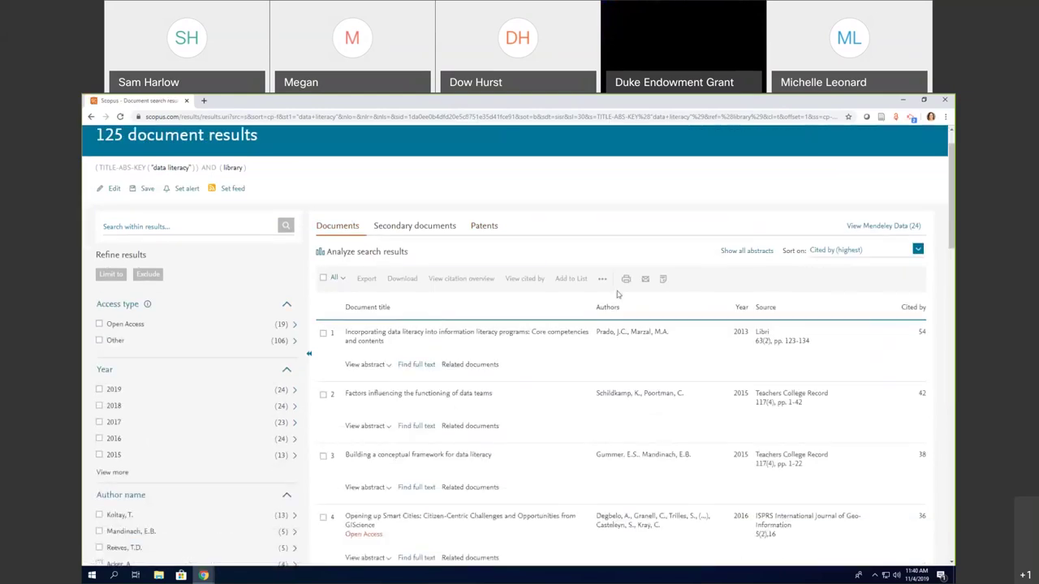
pyautogui.click(510, 339)
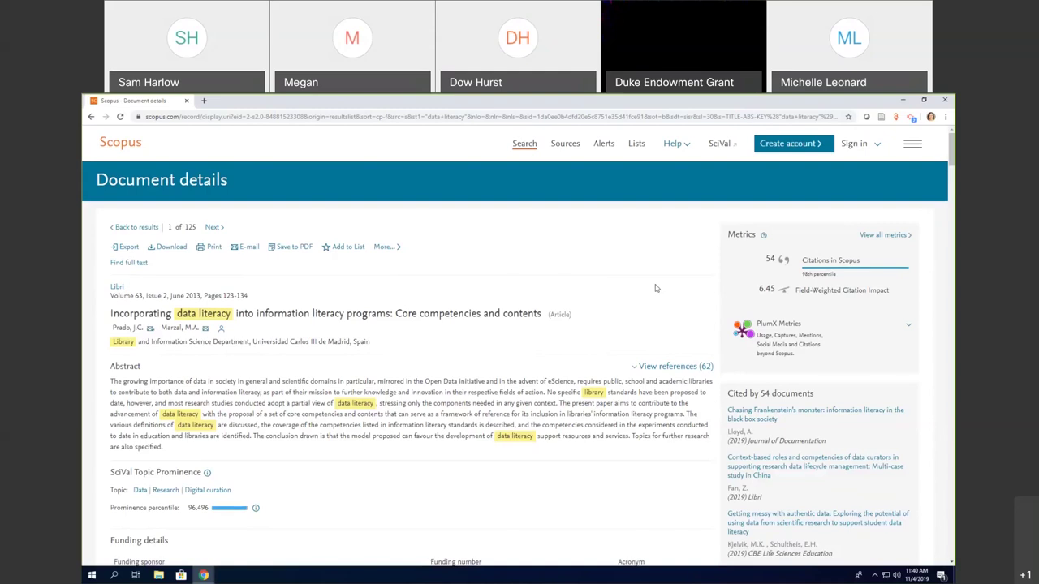
pyautogui.scroll(-3, 549, 286)
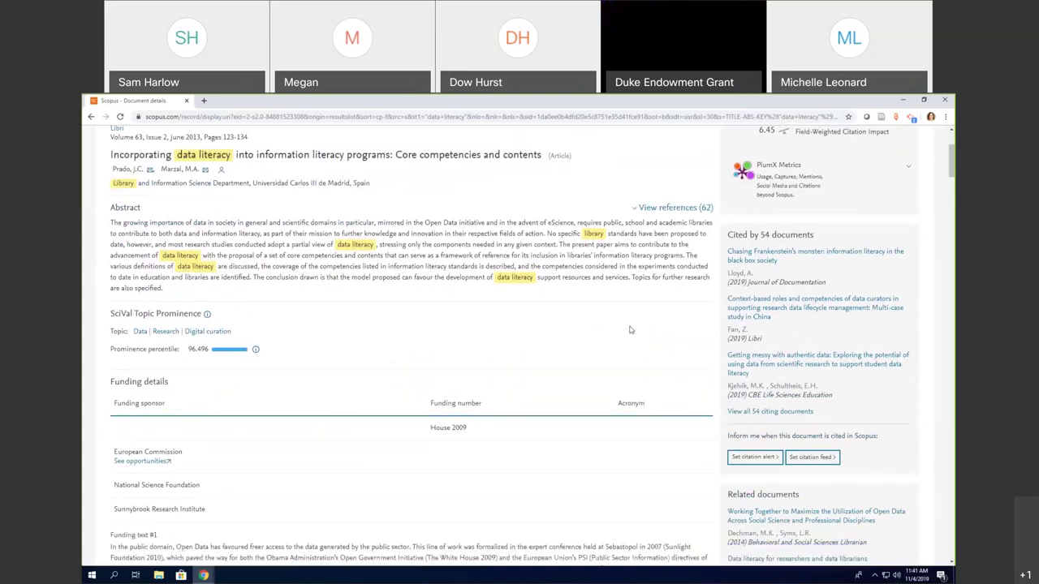
pyautogui.scroll(-10, 630, 330)
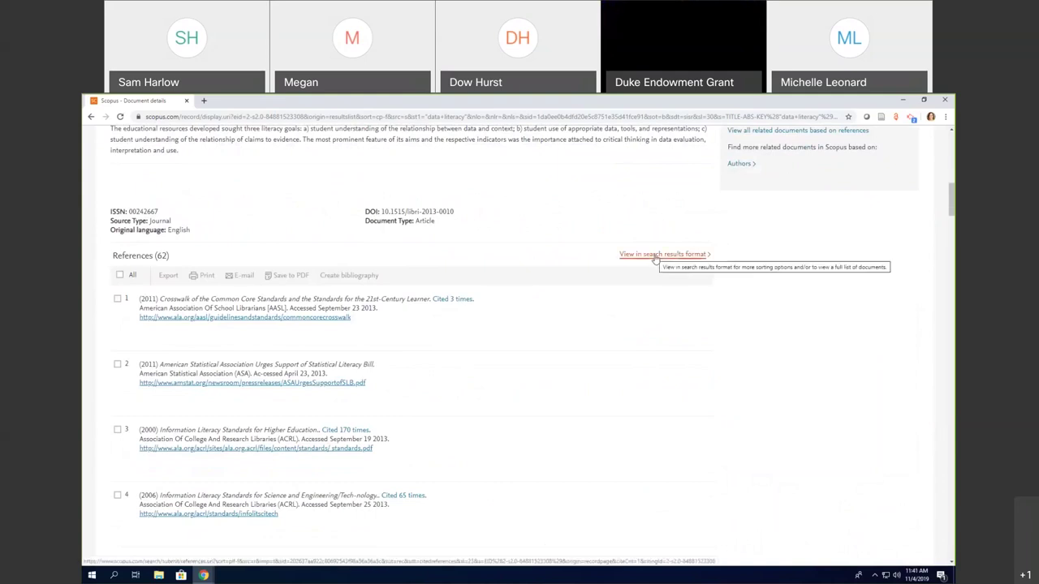
# View the document's references in search results format, look through them, and return to the document details
pyautogui.click(656, 257)
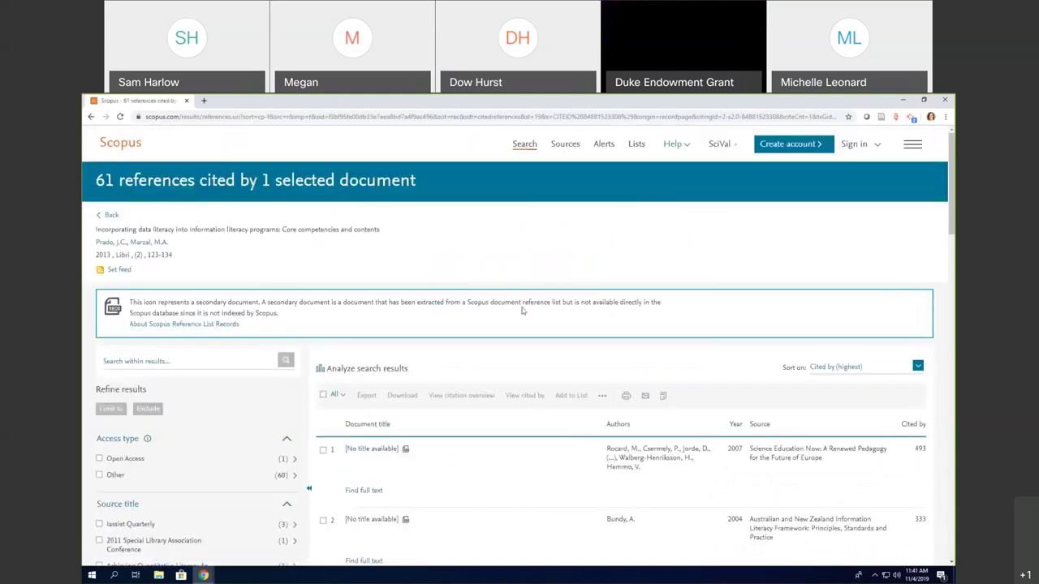
pyautogui.scroll(-2, 520, 315)
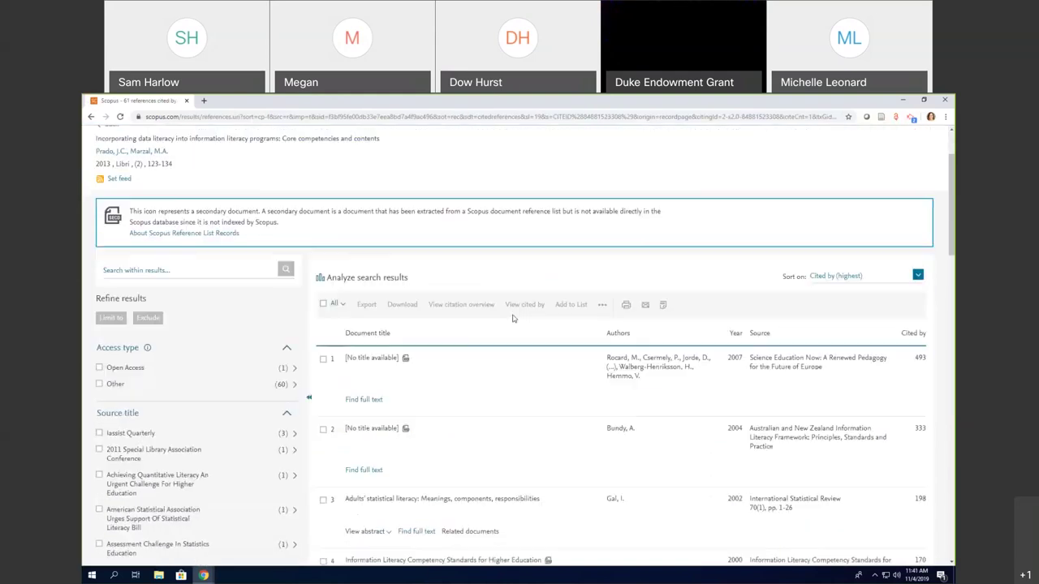
pyautogui.scroll(-2, 513, 318)
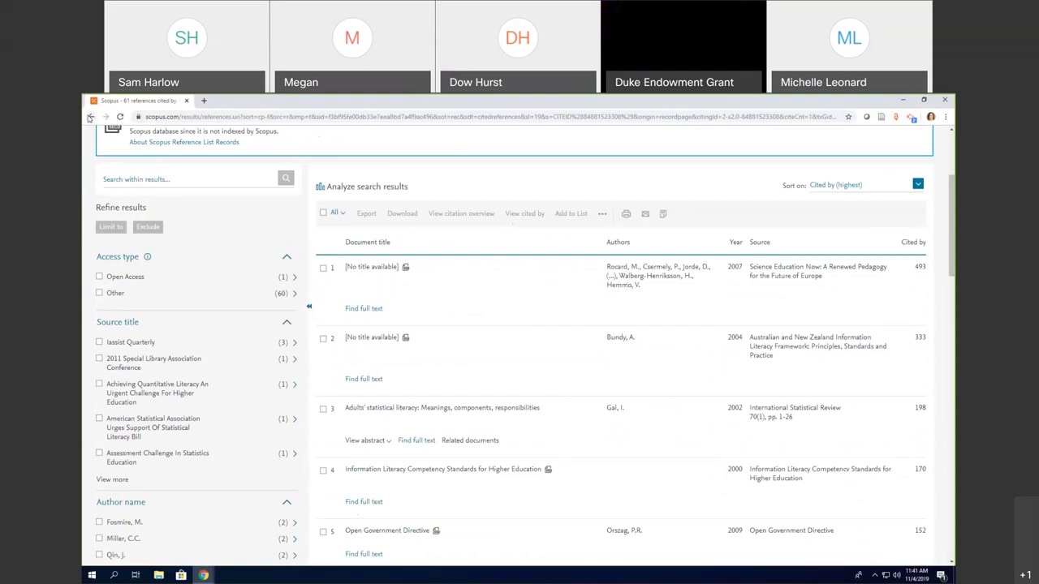
pyautogui.click(90, 116)
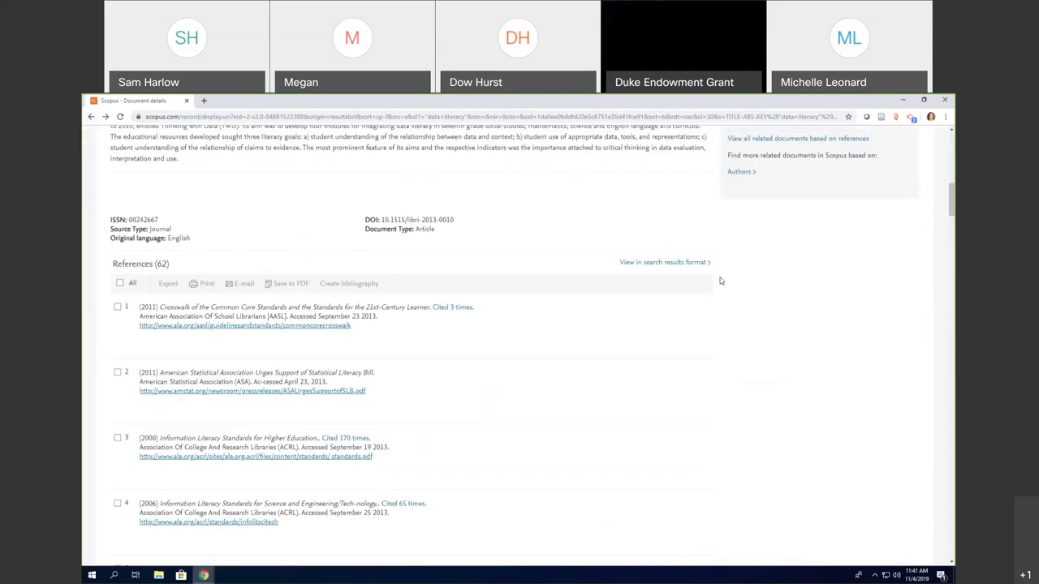
# Expand the PlumX Metrics of the document and examine its citations, usage, captures and social media figures
pyautogui.scroll(5, 720, 281)
pyautogui.scroll(5, 717, 281)
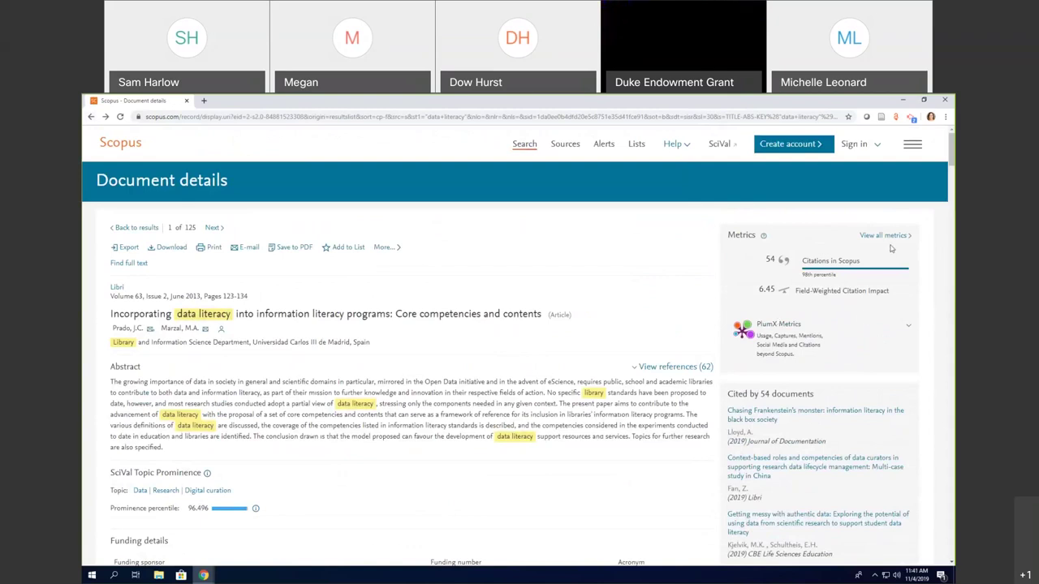
pyautogui.click(911, 331)
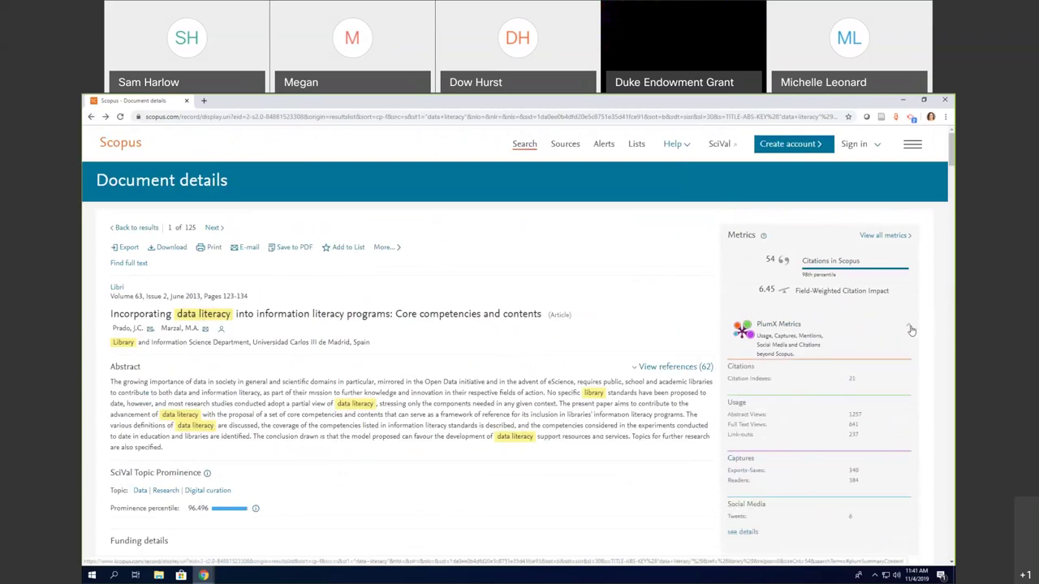
pyautogui.scroll(-1, 910, 331)
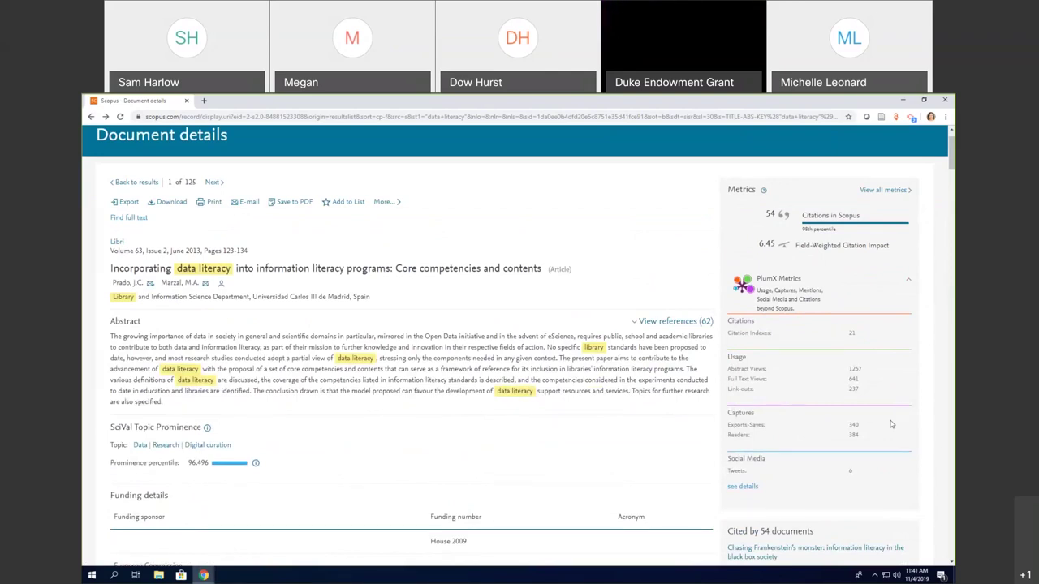
# View all metrics of the document and examine its citation chart, citation benchmarking, Field-Weighted Citation Impact and PlumX Metrics
pyautogui.click(893, 191)
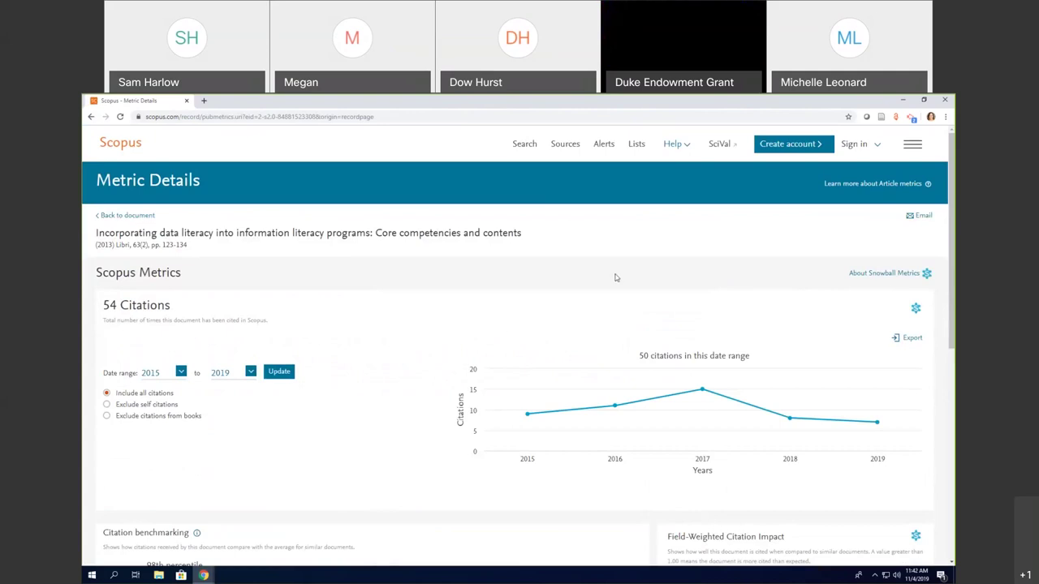
pyautogui.scroll(-1, 598, 262)
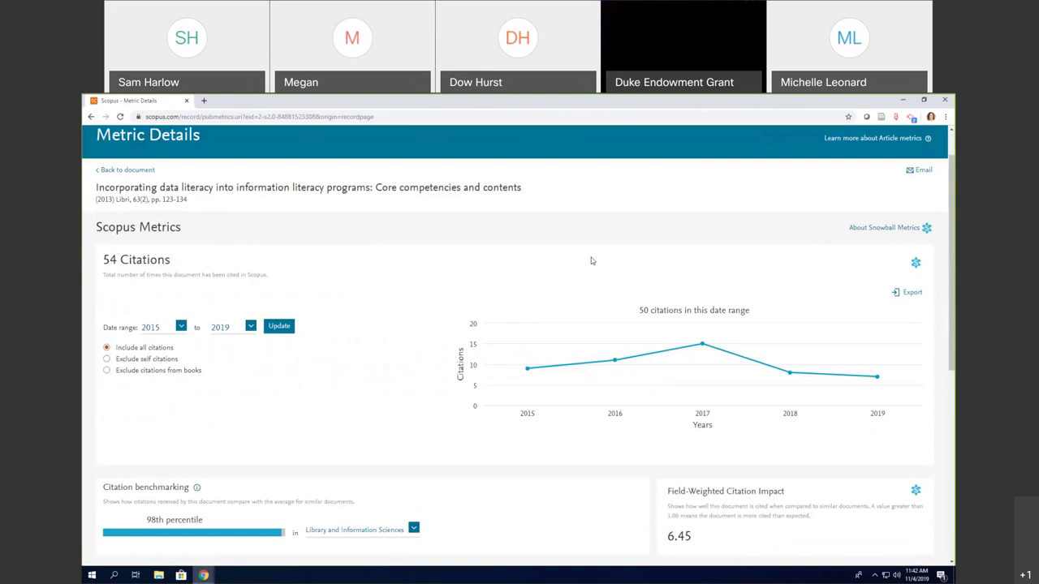
pyautogui.scroll(-1, 478, 237)
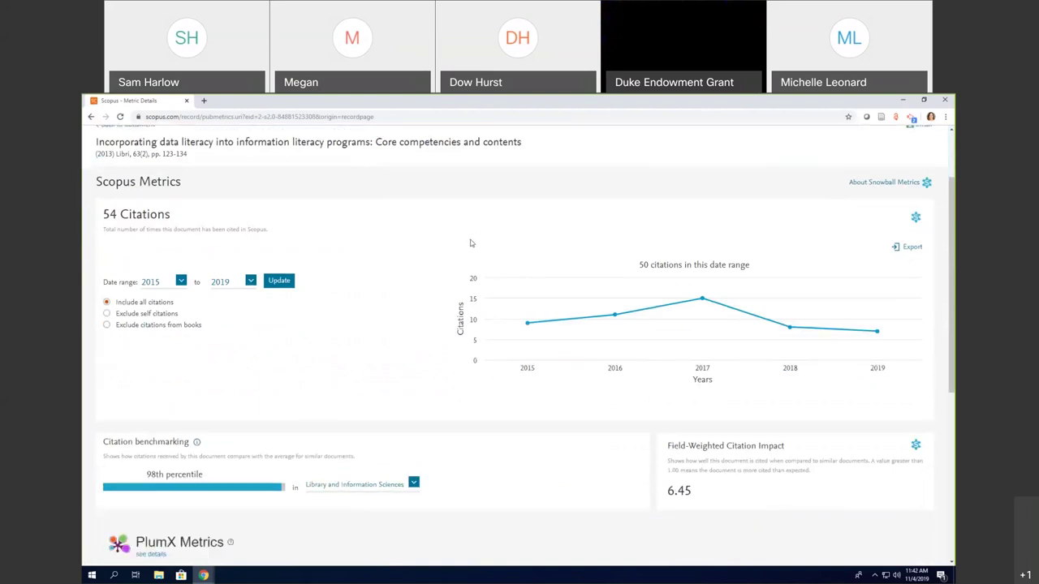
pyautogui.scroll(1, 470, 242)
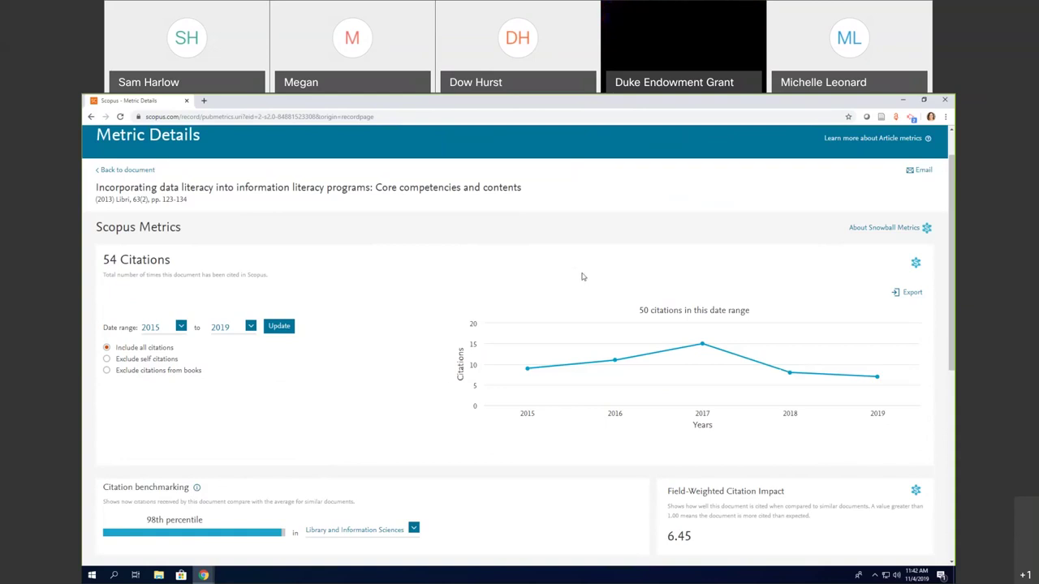
pyautogui.scroll(-1, 583, 277)
pyautogui.moveTo(673, 327)
pyautogui.scroll(-3, 547, 369)
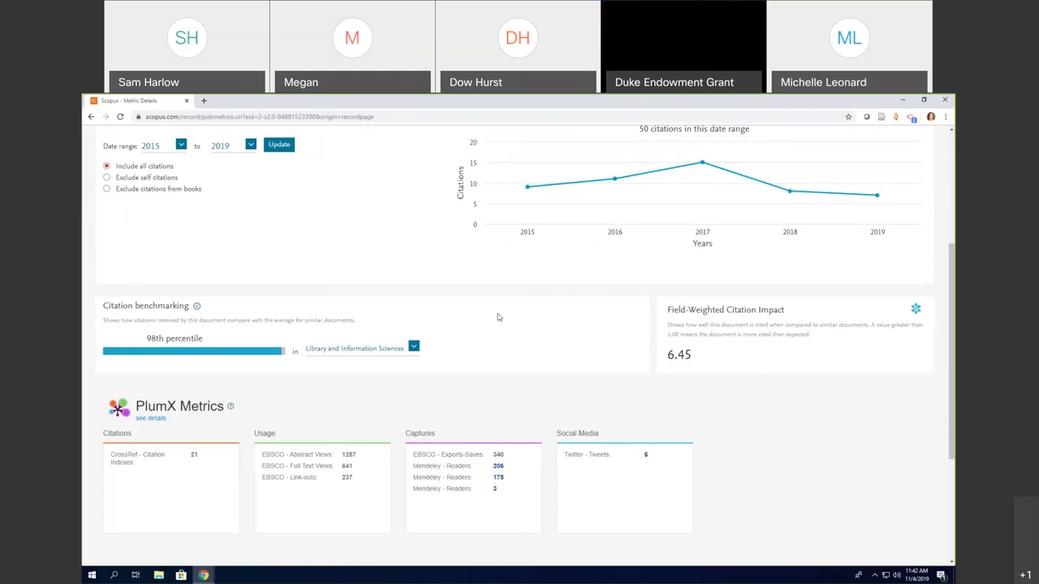
pyautogui.scroll(3, 498, 317)
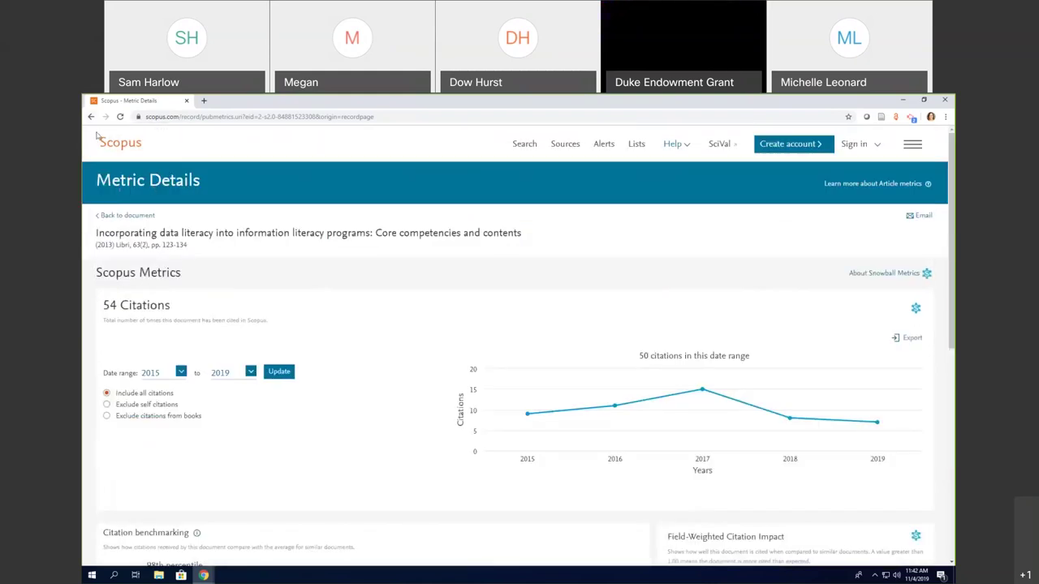
# Run a new document search for "data literacy" in article title, abstract and keywords, and analyze the search results by year
pyautogui.click(114, 144)
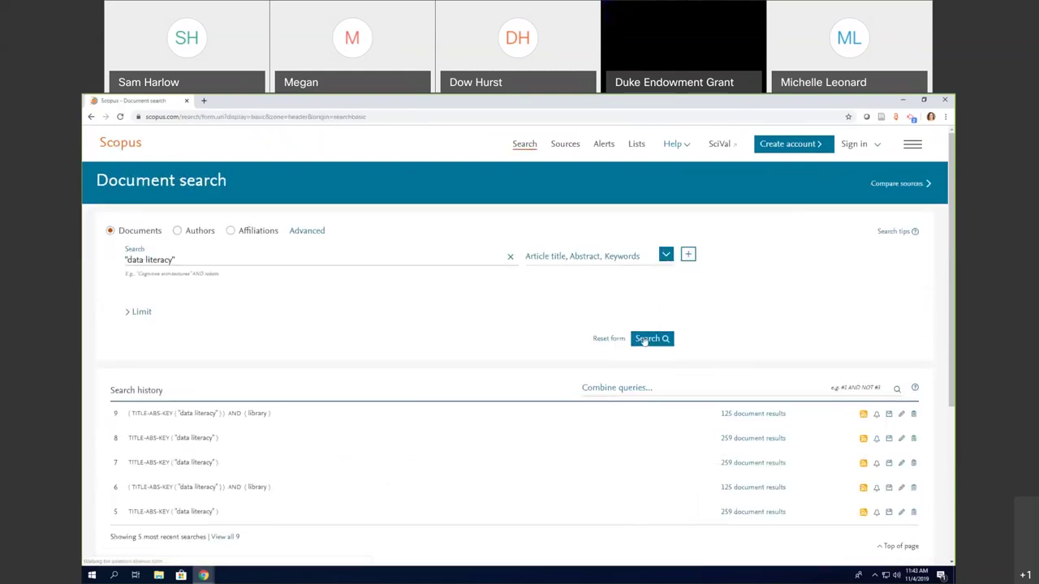
pyautogui.click(648, 339)
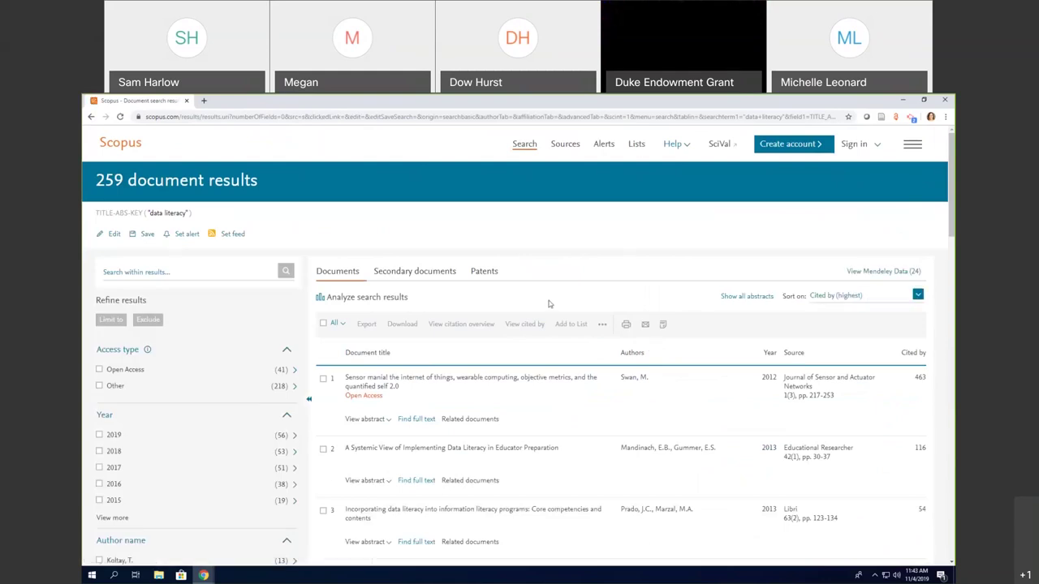
pyautogui.click(395, 298)
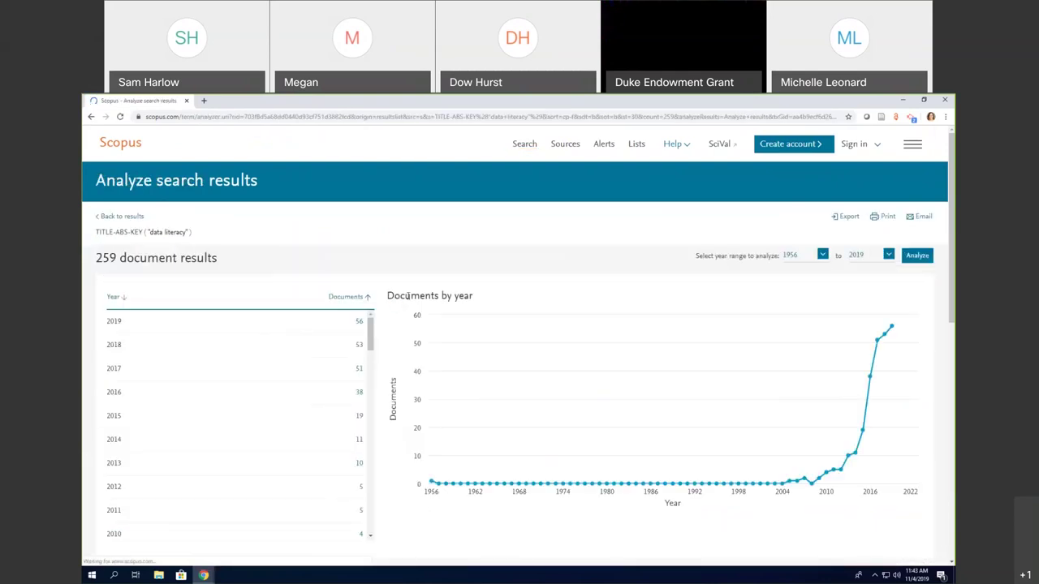
pyautogui.scroll(-1, 456, 296)
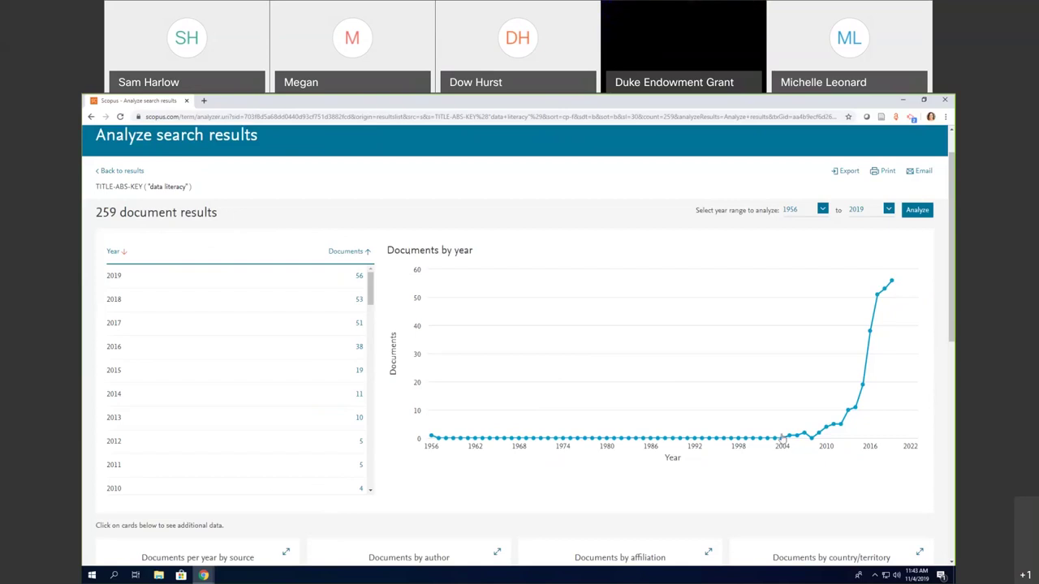
# Open the Documents by subject area chart in the results analysis and examine the subject breakdown
pyautogui.scroll(-3, 755, 456)
pyautogui.scroll(-2, 706, 455)
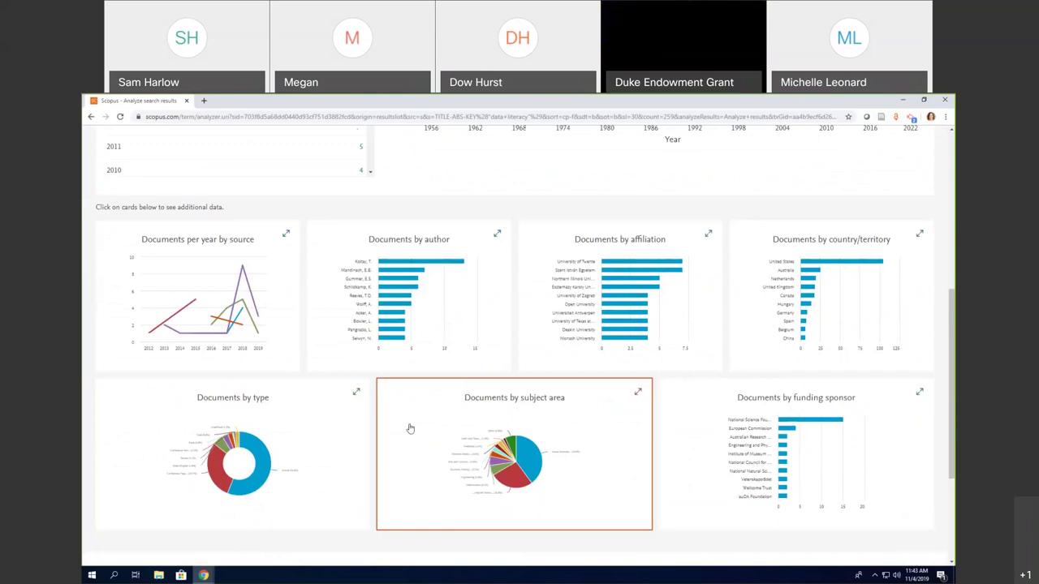
pyautogui.click(410, 429)
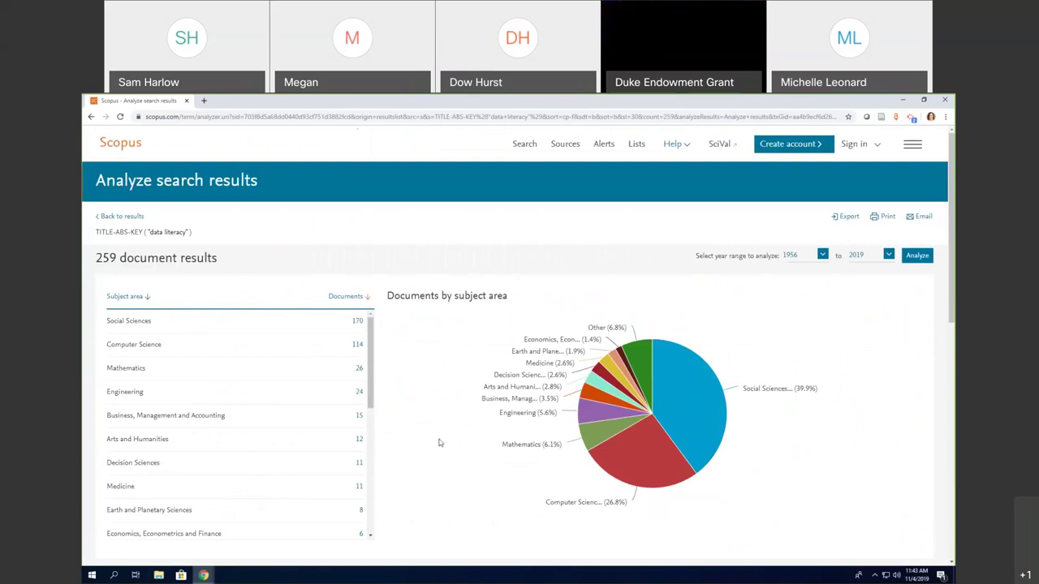
pyautogui.moveTo(523, 453)
pyautogui.moveTo(504, 388)
# Open the Documents by affiliation chart and look through the list of affiliations
pyautogui.scroll(-1, 447, 367)
pyautogui.scroll(-3, 447, 370)
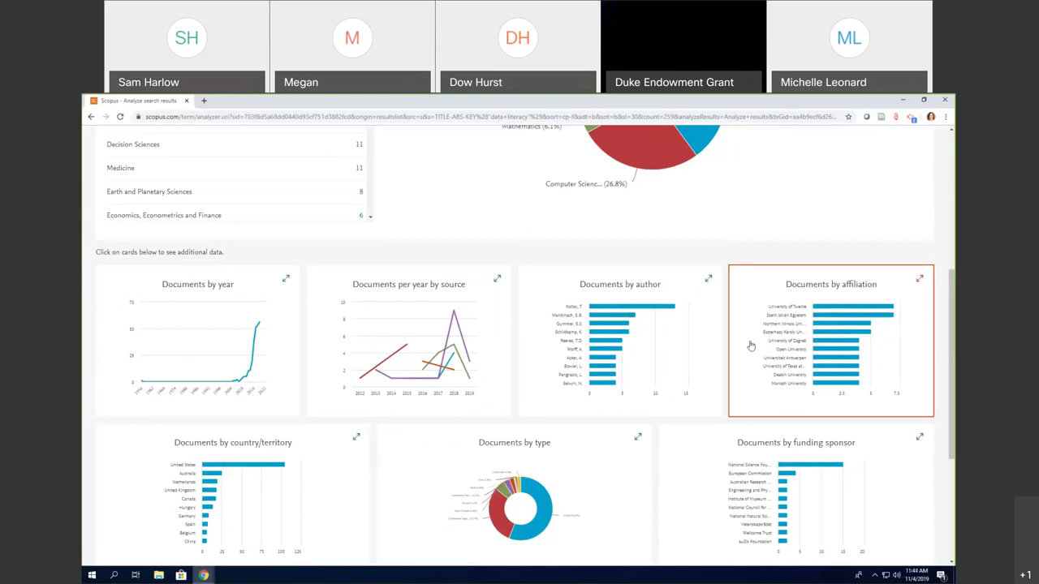
pyautogui.click(751, 347)
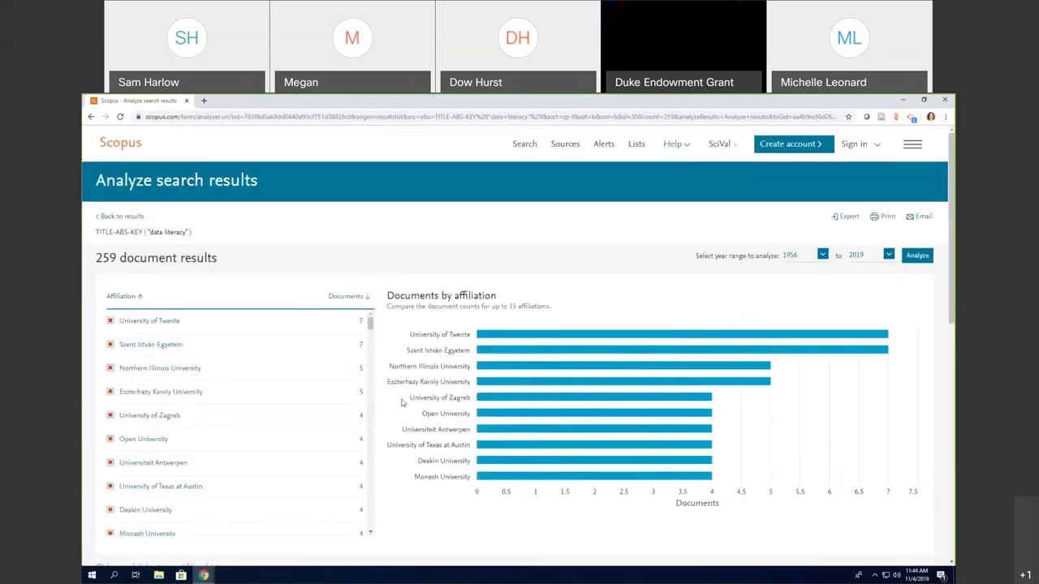
pyautogui.scroll(-1, 390, 412)
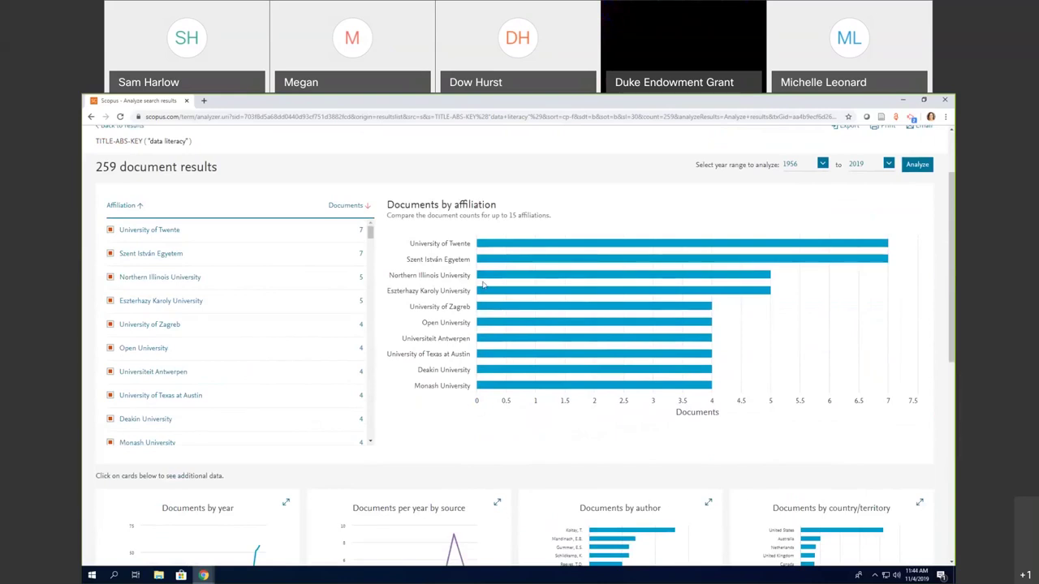
pyautogui.moveTo(536, 244)
pyautogui.scroll(-3, 367, 339)
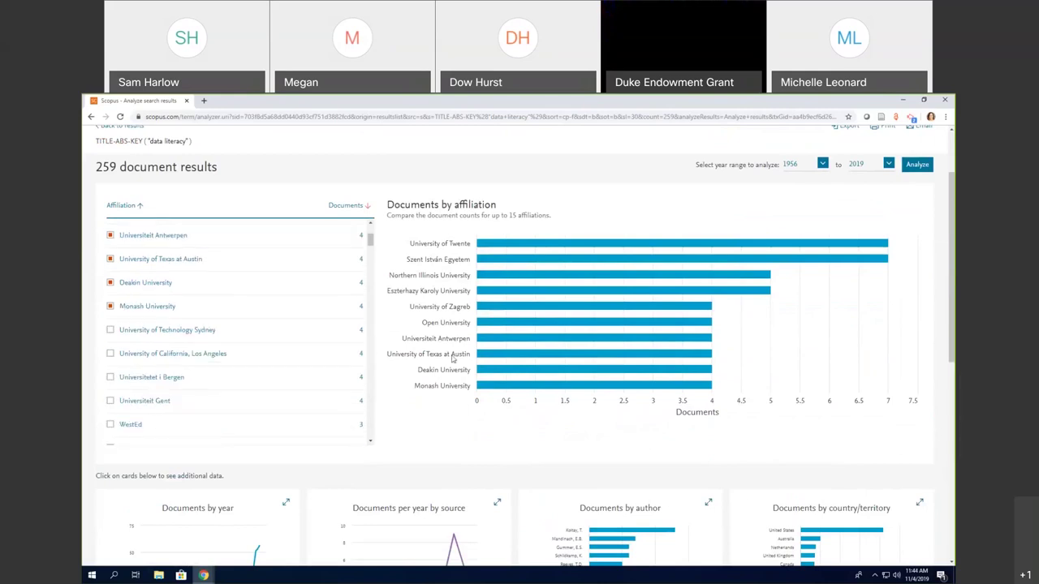
# Open the Documents by funding sponsor chart and compare the document counts of the sponsors
pyautogui.scroll(-2, 453, 358)
pyautogui.scroll(-3, 454, 358)
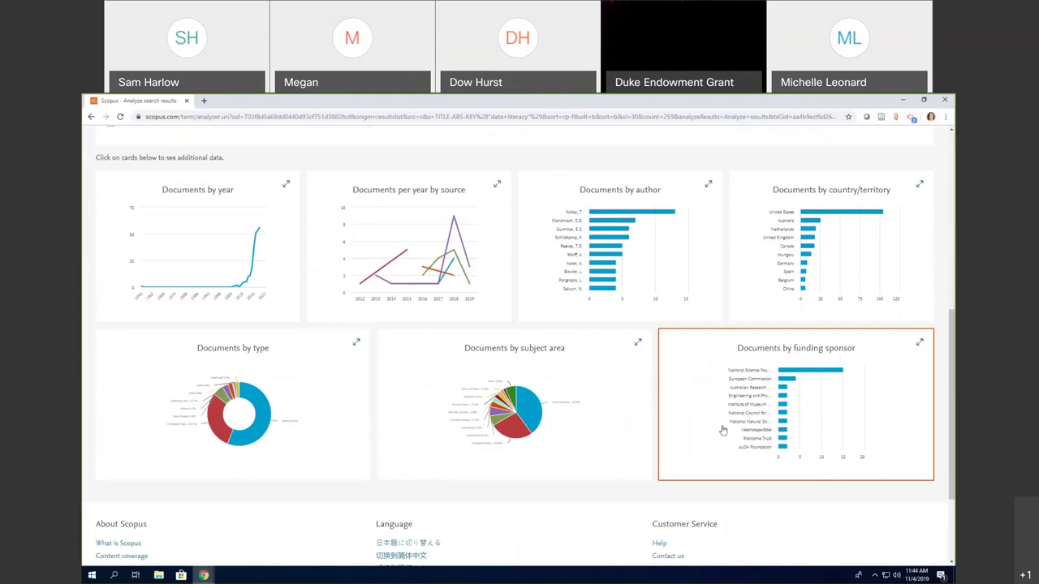
pyautogui.click(723, 431)
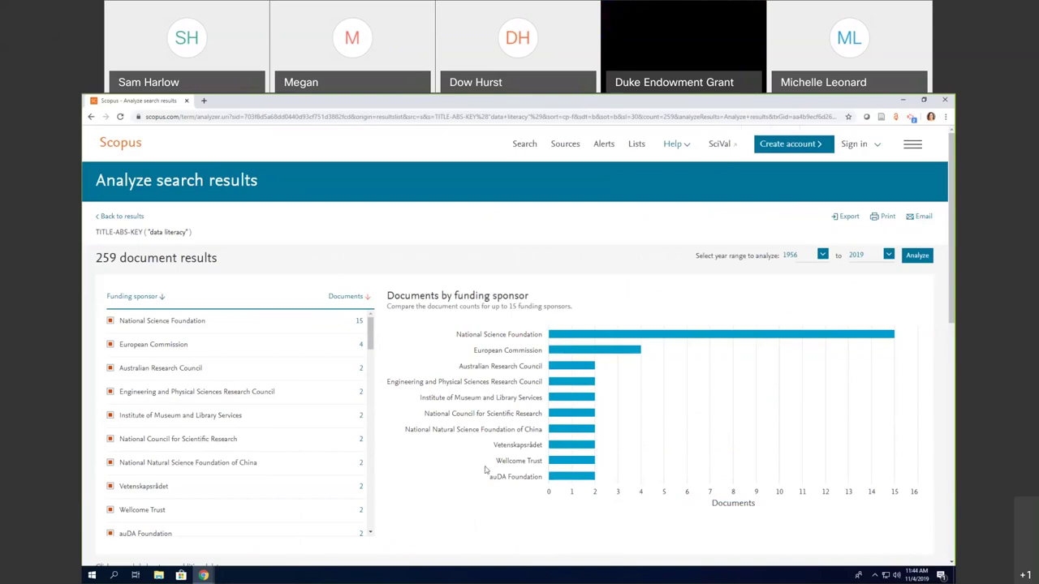
pyautogui.scroll(-1, 479, 461)
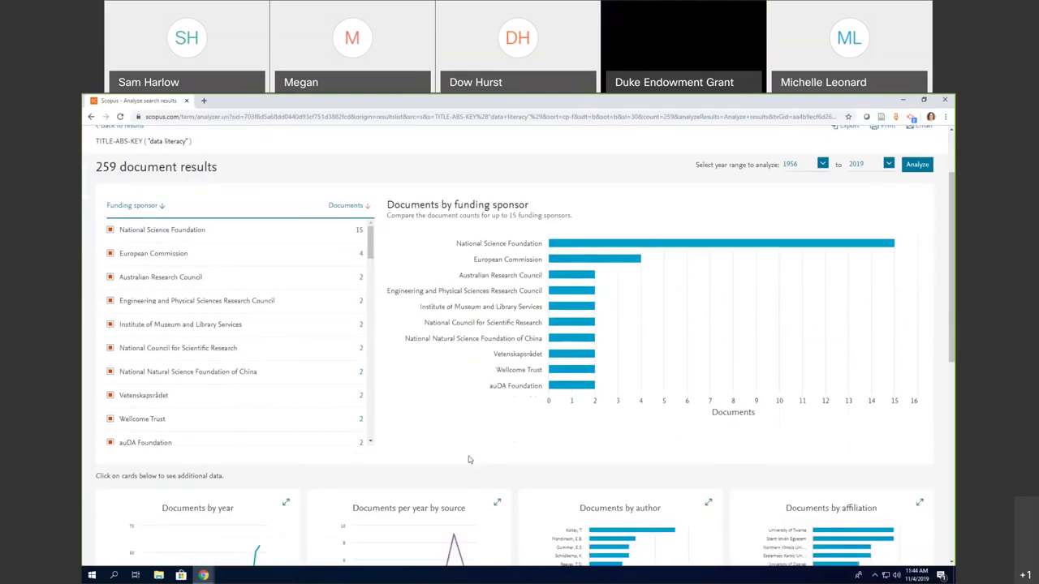
pyautogui.scroll(1, 459, 451)
pyautogui.scroll(1, 459, 451)
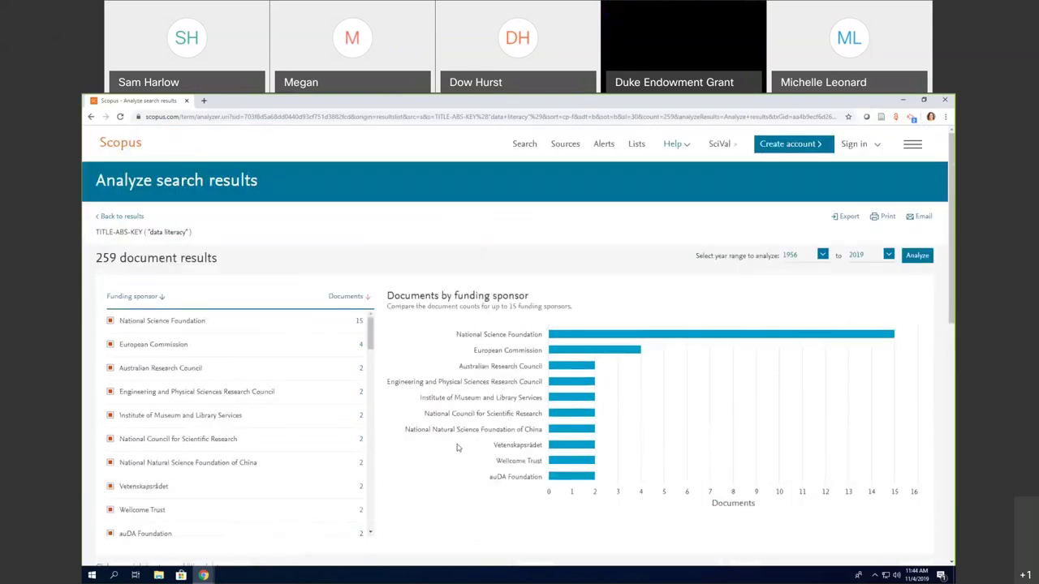
# Start an author search and look up the chosen author by last name and first name
pyautogui.click(139, 151)
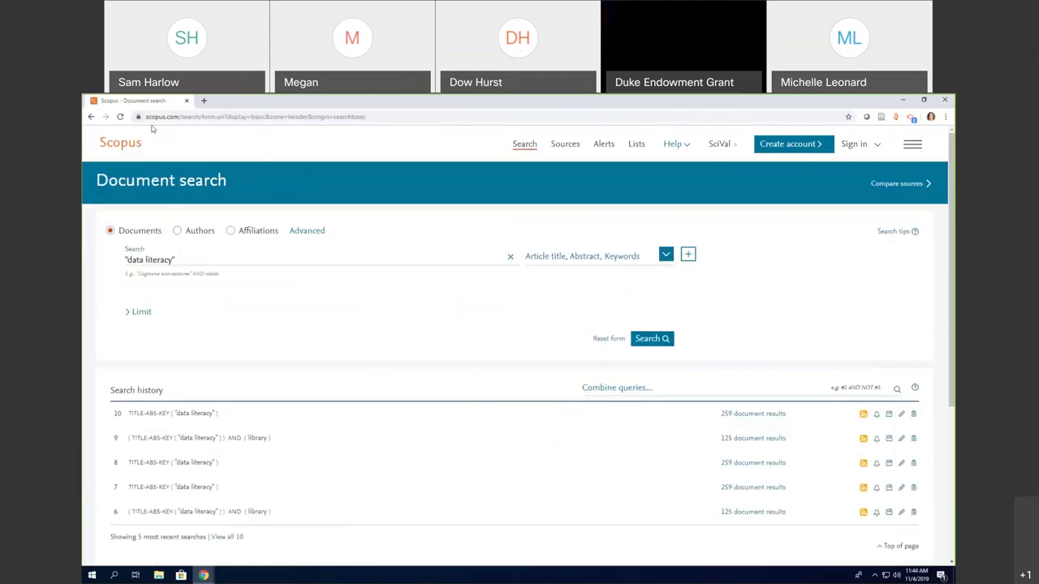
pyautogui.click(178, 232)
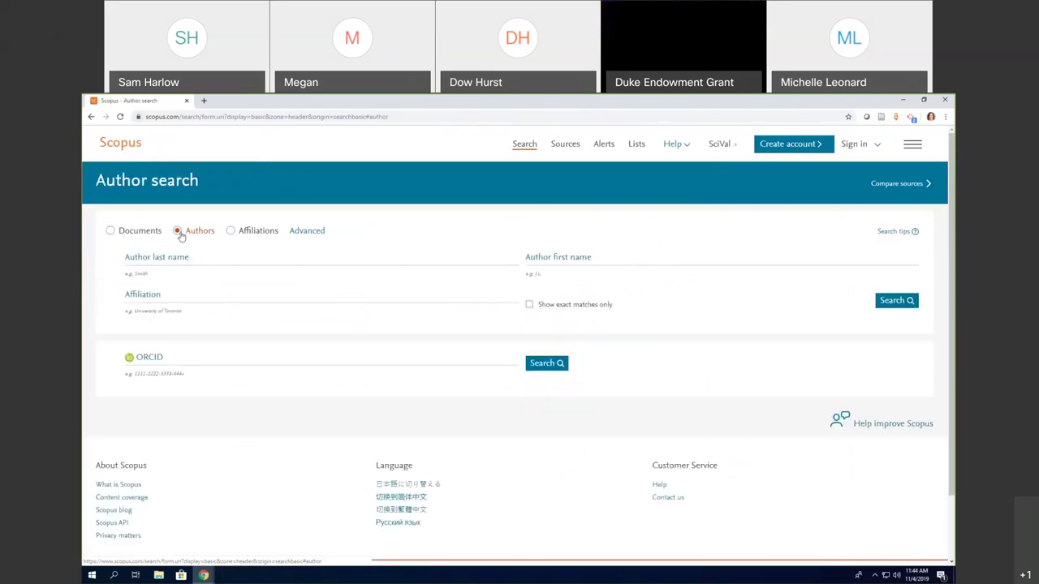
pyautogui.click(202, 261)
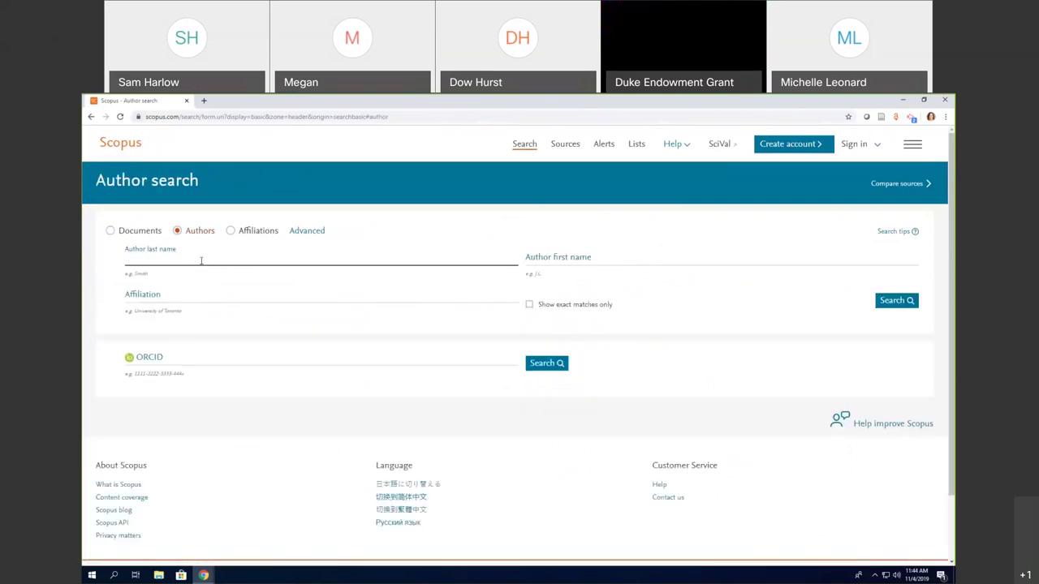
pyautogui.write('oberlies')
pyautogui.press('Tab')
pyautogui.write('nicholas')
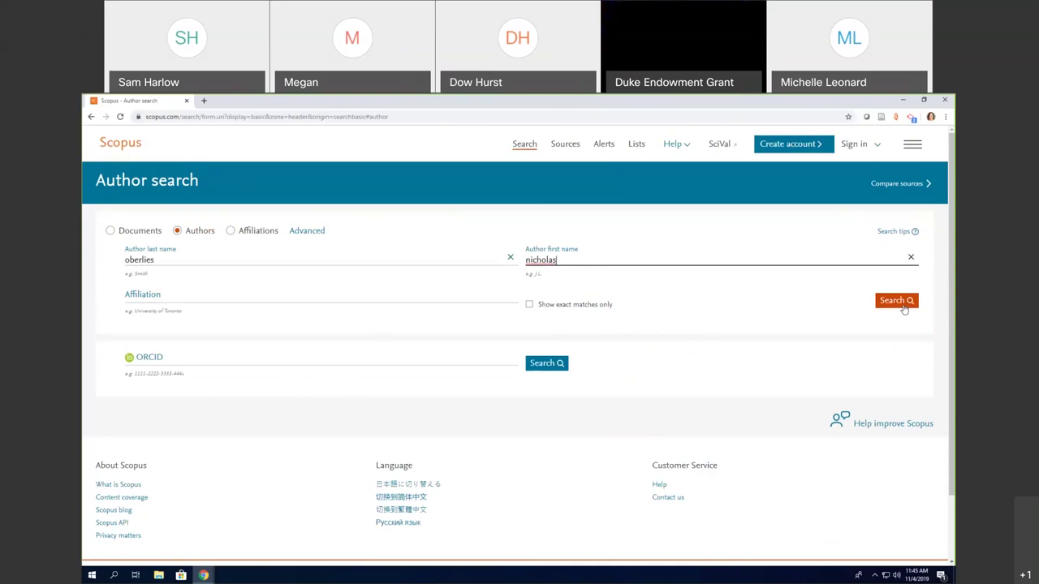
pyautogui.click(897, 300)
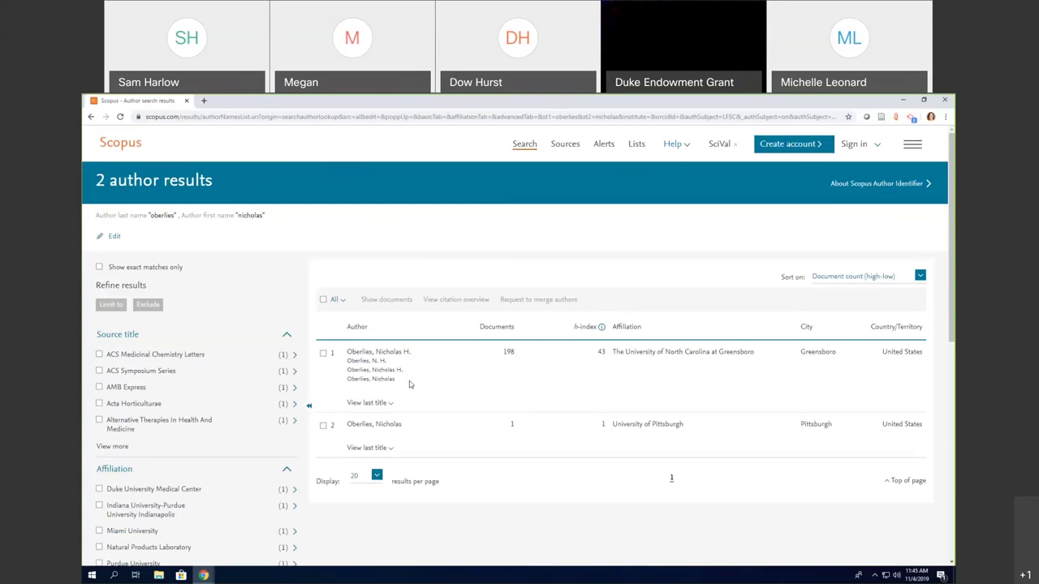
# Select both author results and open the profile of the author affiliated with The University of North Carolina at Greensboro
pyautogui.click(323, 354)
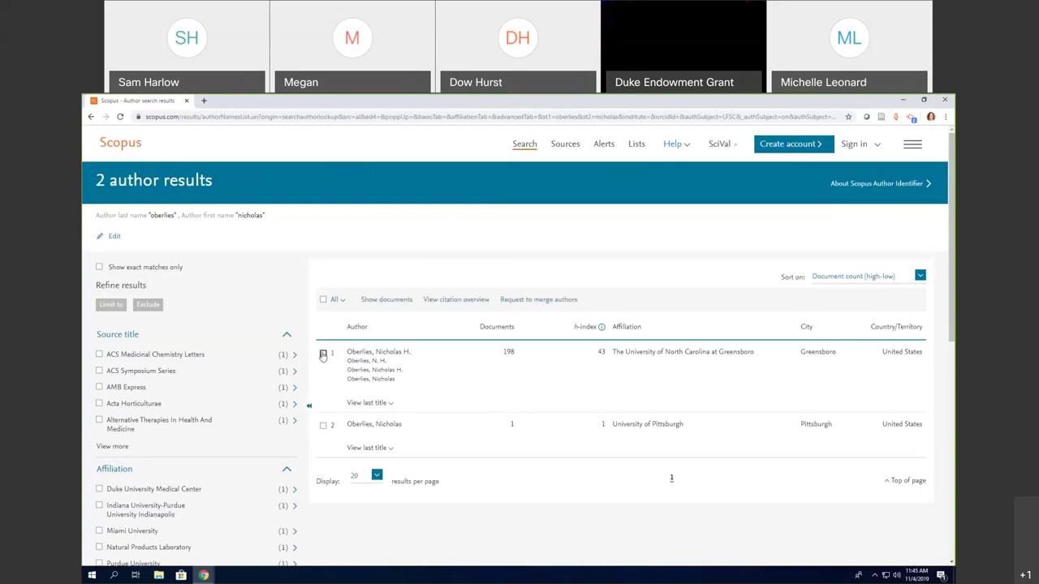
pyautogui.click(331, 429)
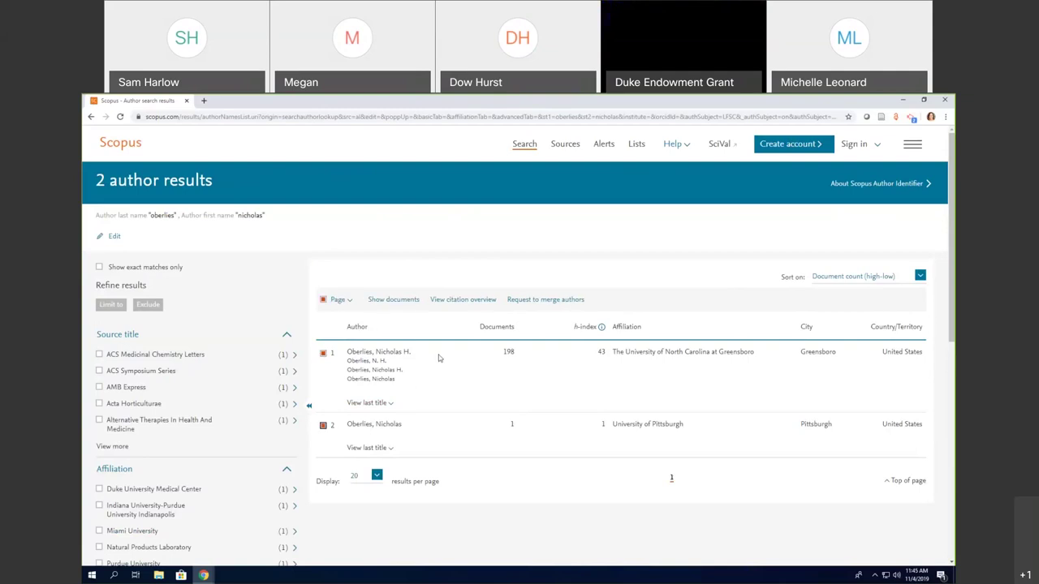
pyautogui.click(386, 356)
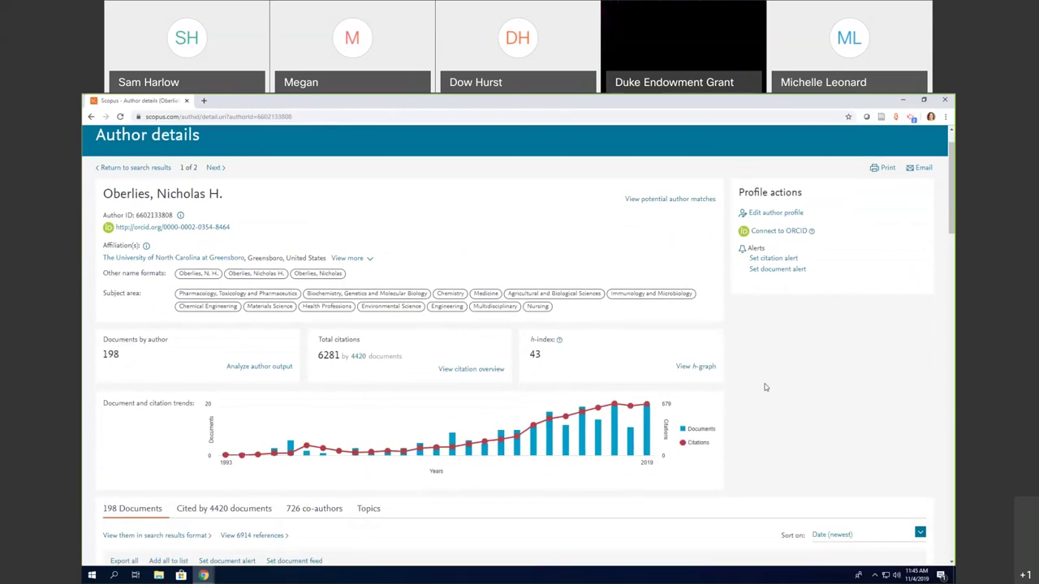
pyautogui.scroll(-1, 764, 387)
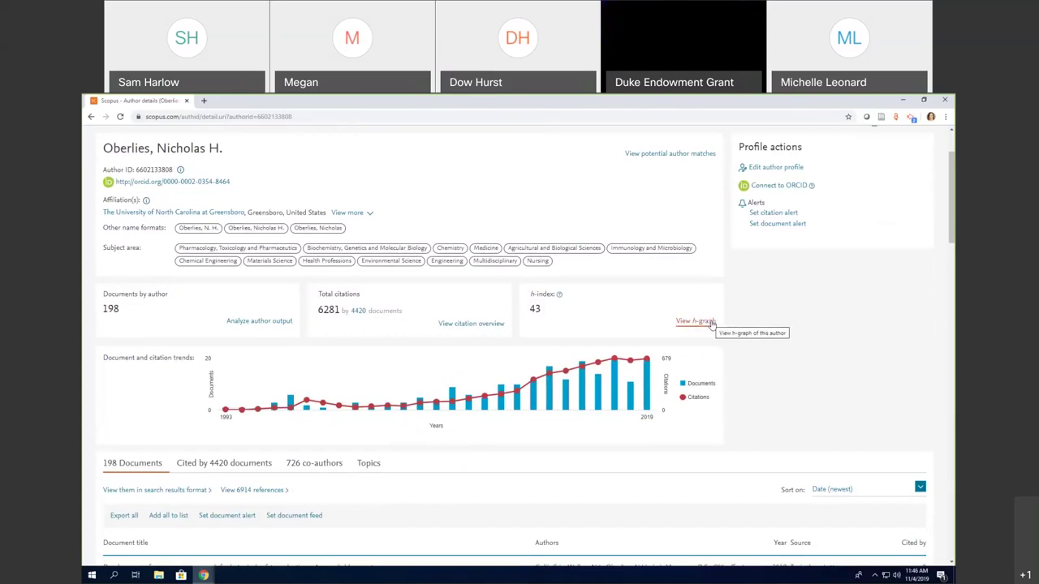
# Open the author's h-graph and examine the h-index chart and the document, citation and co-author cards
pyautogui.click(711, 322)
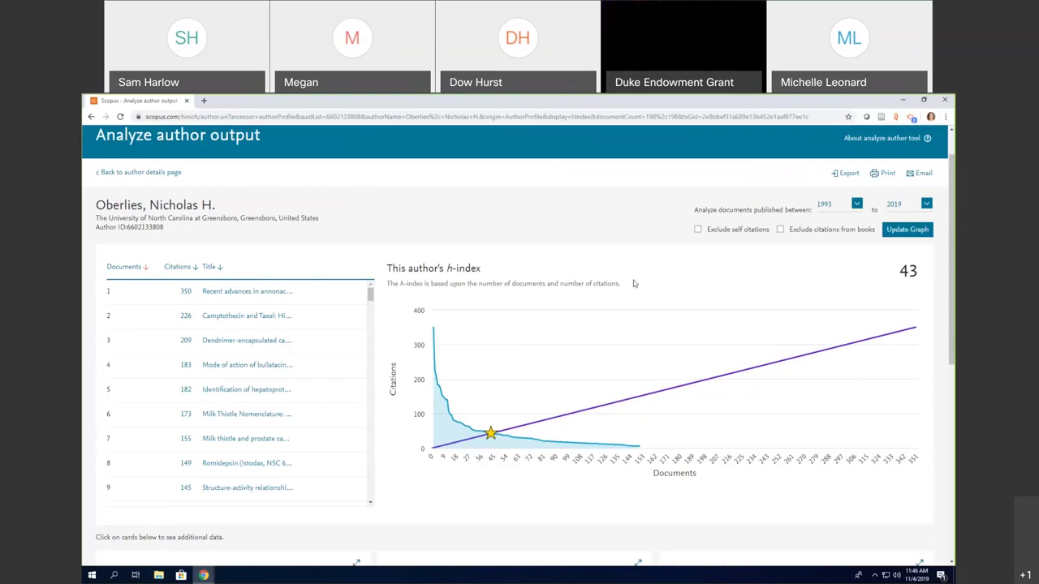
pyautogui.scroll(-1, 641, 294)
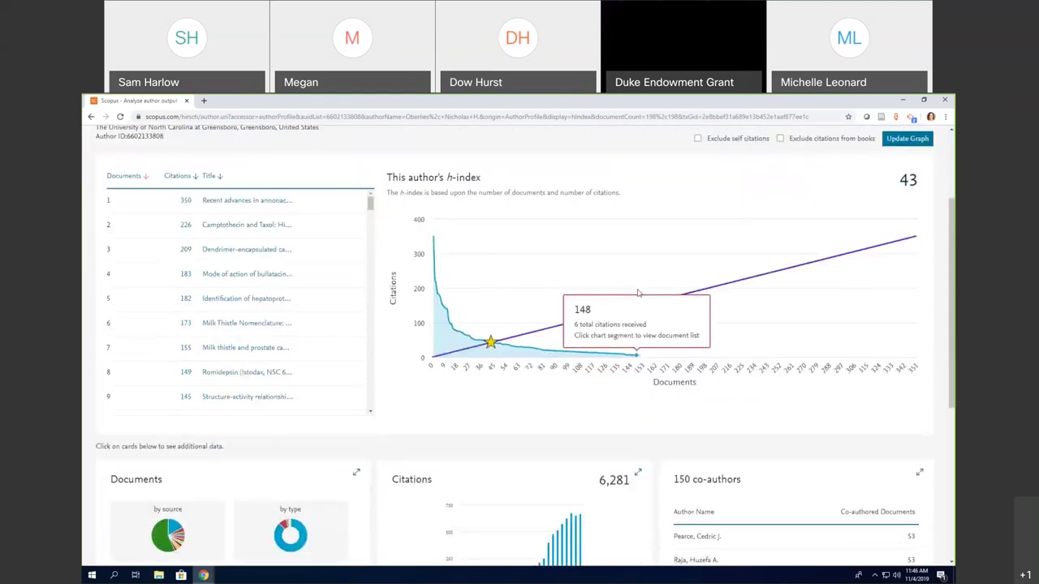
pyautogui.scroll(-1, 639, 297)
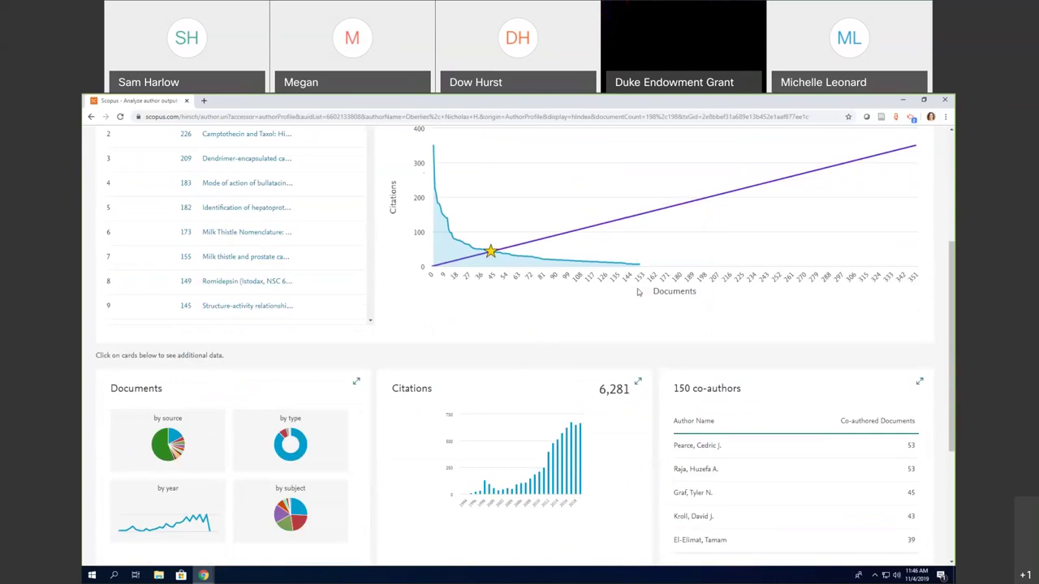
pyautogui.scroll(-1, 475, 271)
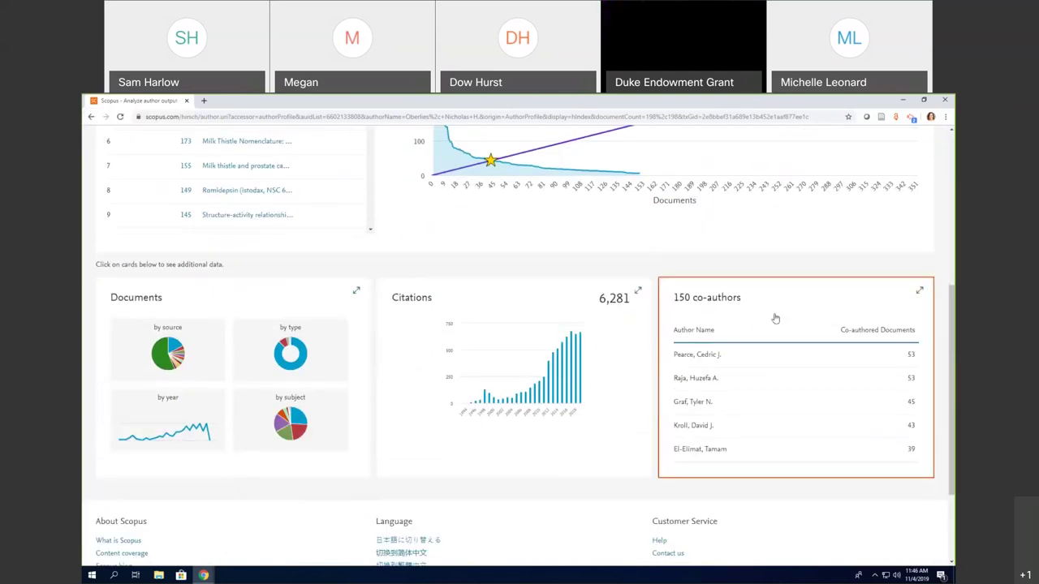
# Open the author's full co-author list and look over the co-authored document counts
pyautogui.click(775, 318)
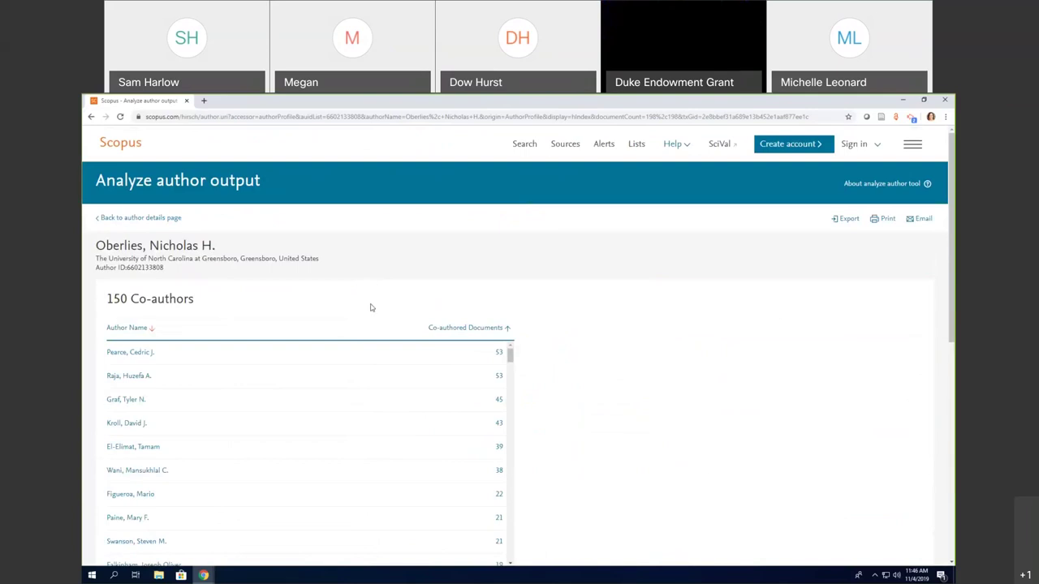
pyautogui.scroll(-1, 371, 306)
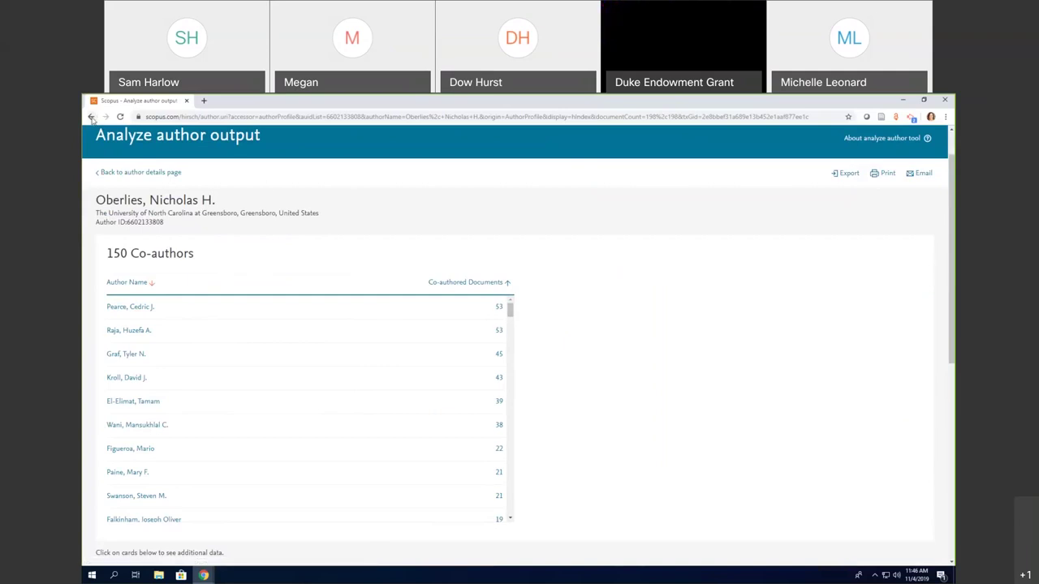
pyautogui.scroll(1, 365, 235)
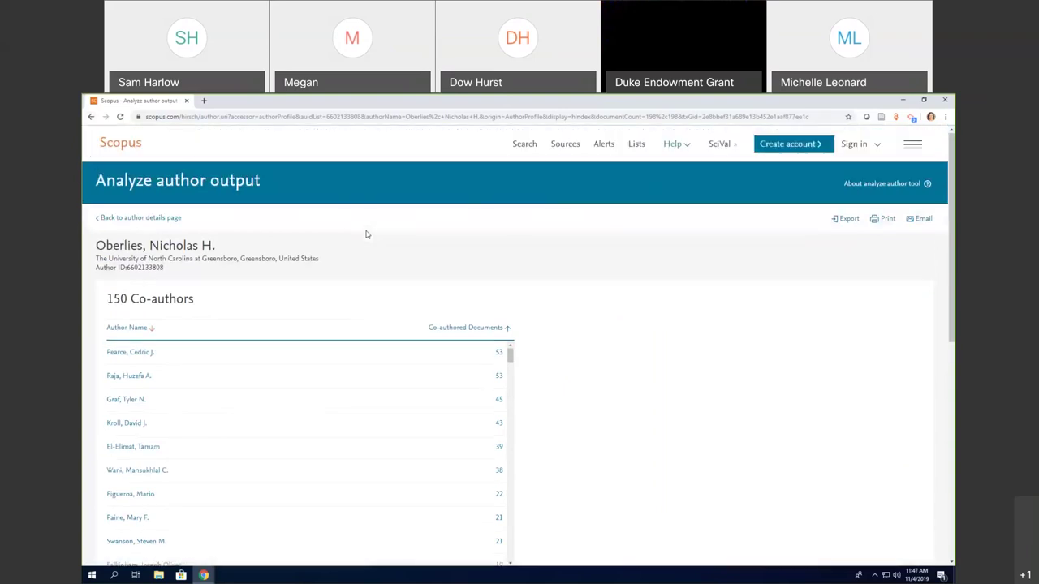
# Return to the search page and run an affiliation search for "unc greensboro"
pyautogui.click(108, 143)
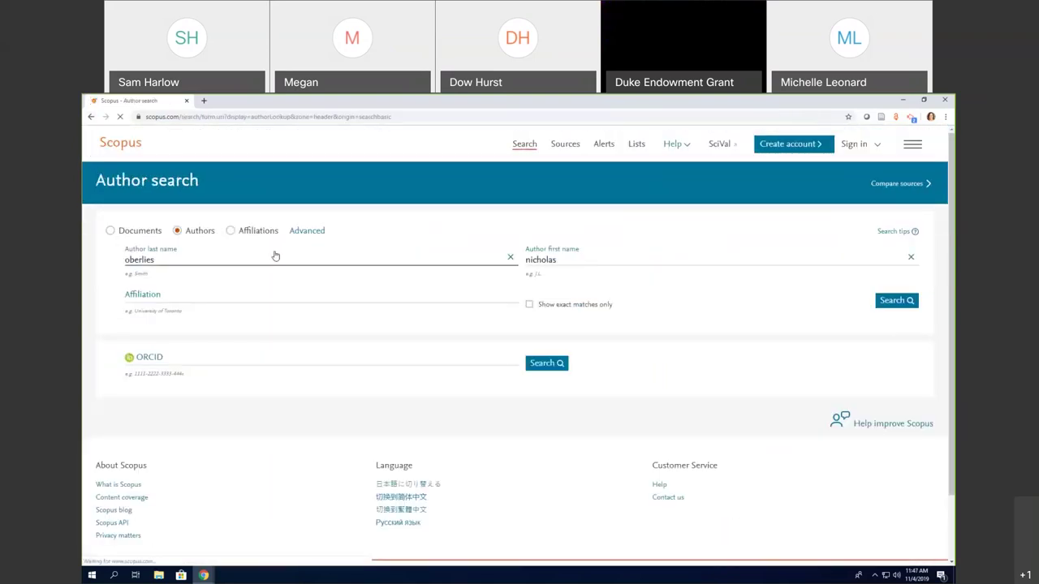
pyautogui.click(232, 231)
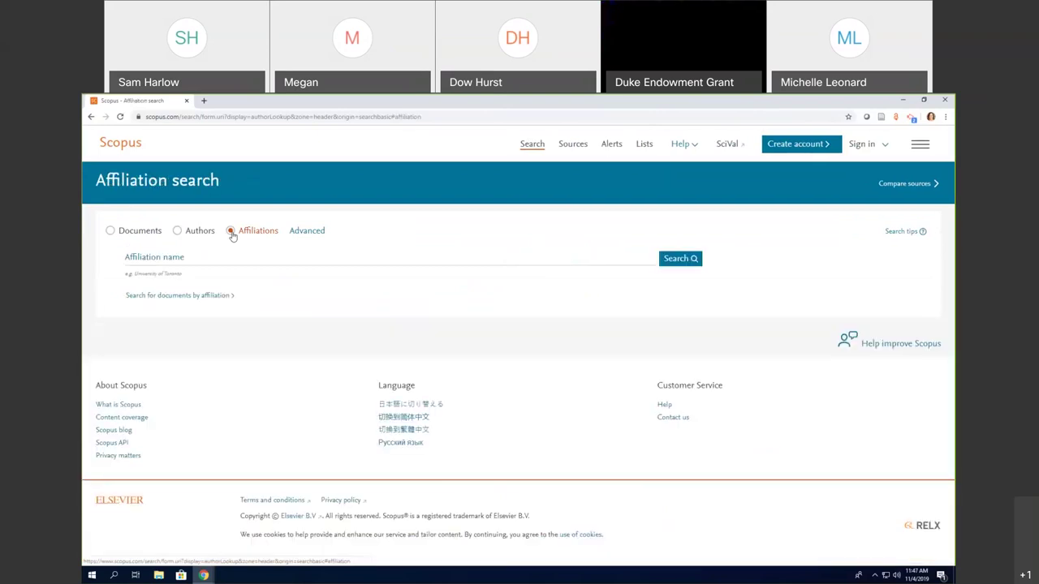
pyautogui.click(180, 259)
pyautogui.write('unc gr')
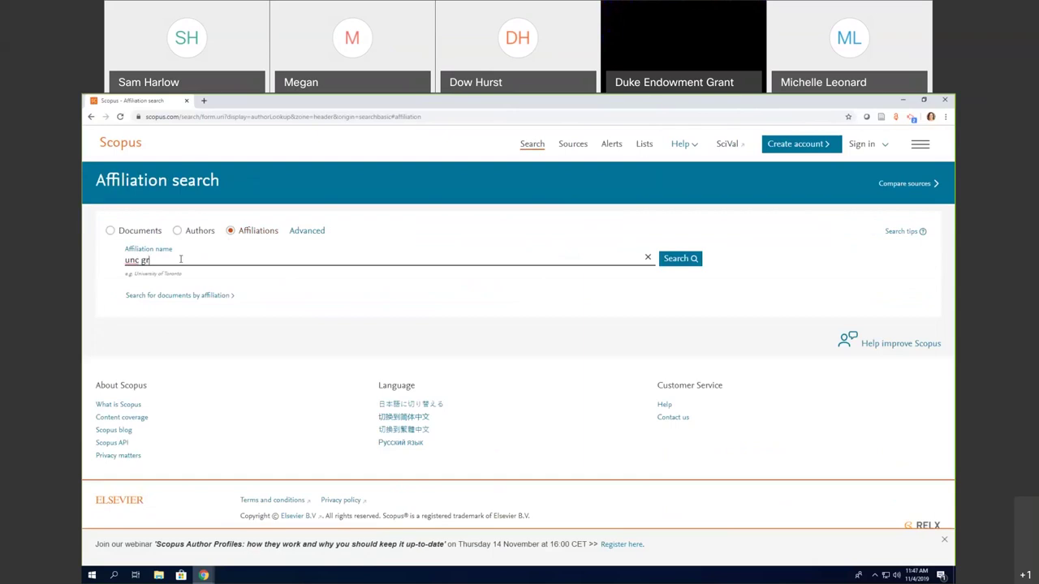
pyautogui.write('eensboro')
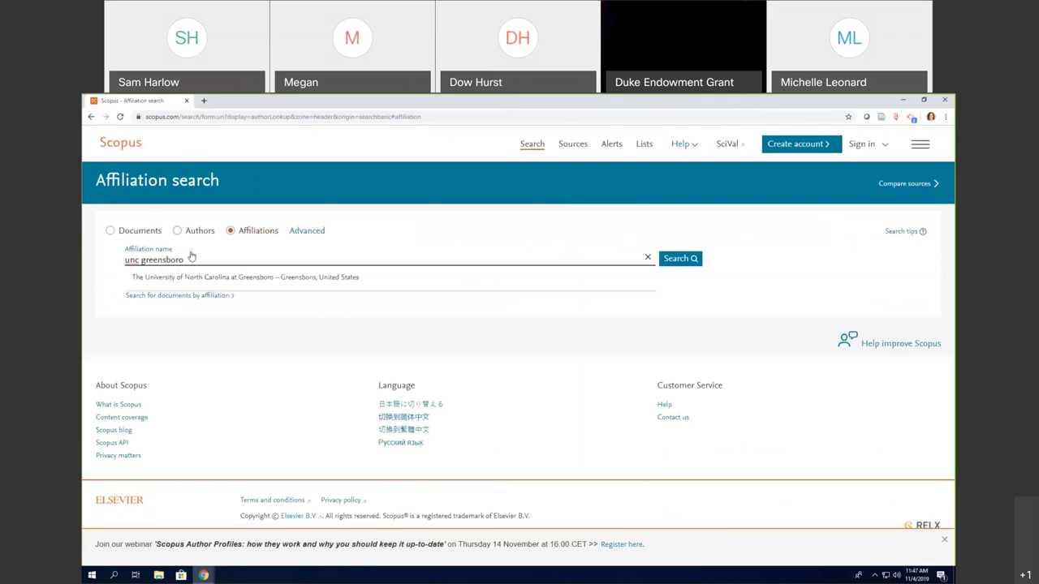
pyautogui.click(677, 264)
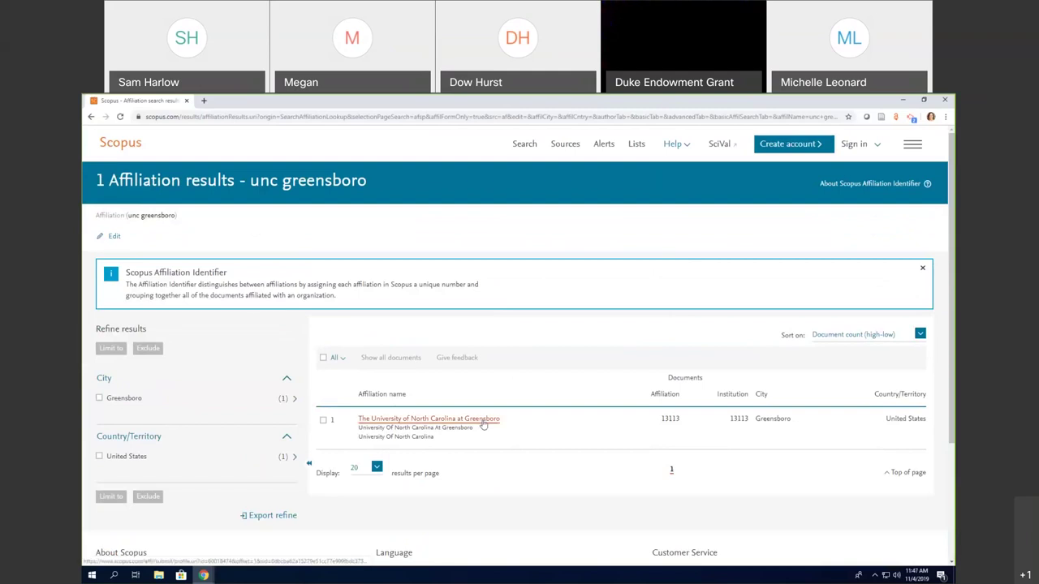
# Open the affiliation details of The University of North Carolina at Greensboro and examine its documents by subject area and collaborating affiliations
pyautogui.click(483, 420)
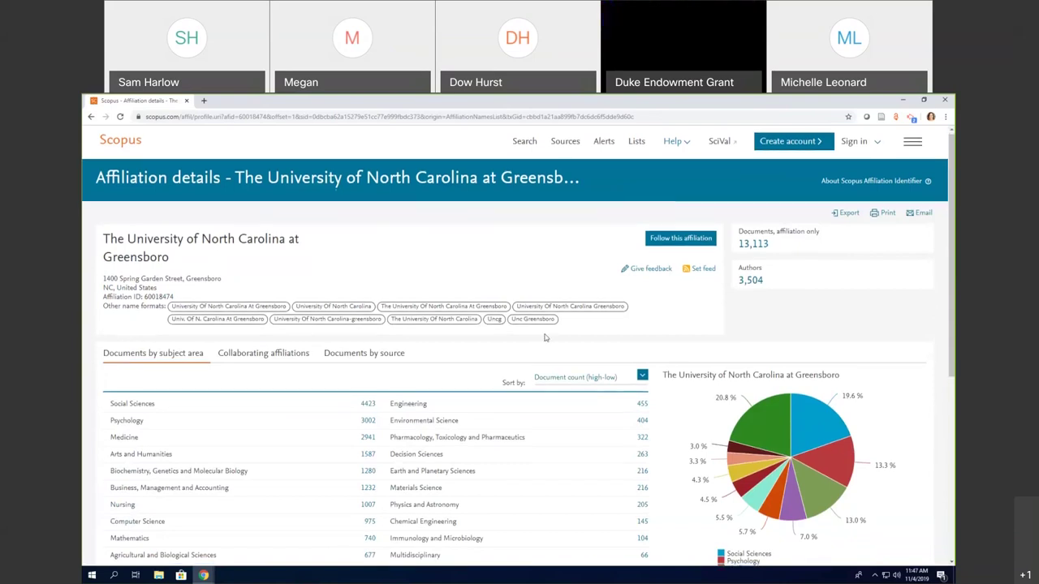
pyautogui.scroll(-2, 544, 337)
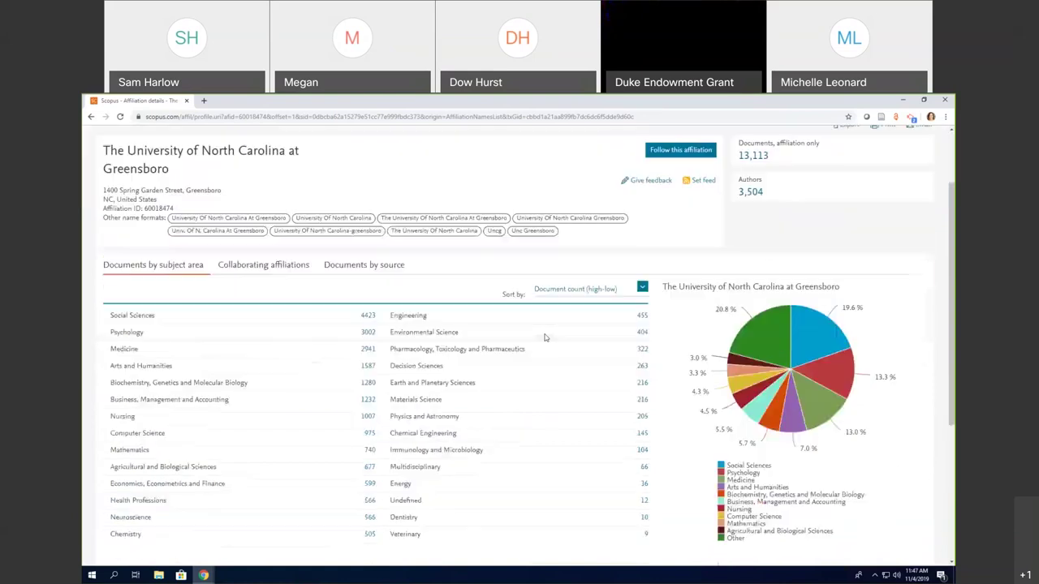
pyautogui.click(280, 268)
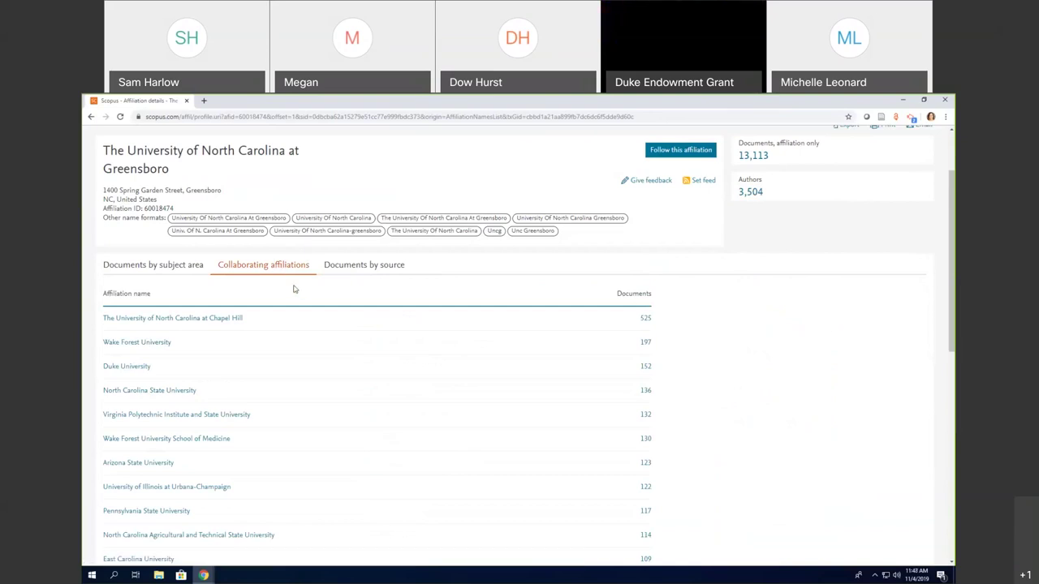
pyautogui.click(242, 320)
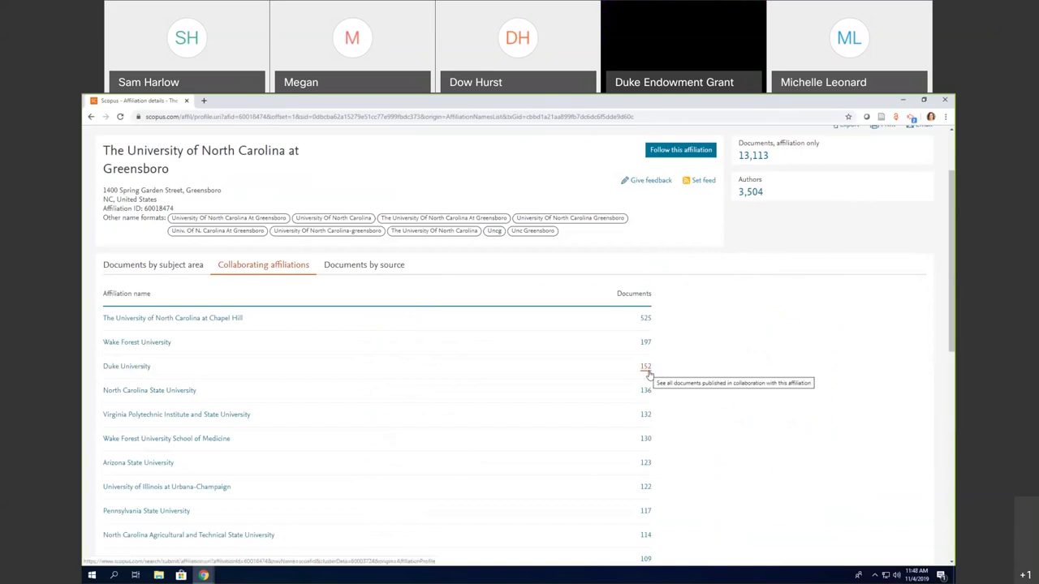
pyautogui.scroll(2, 649, 374)
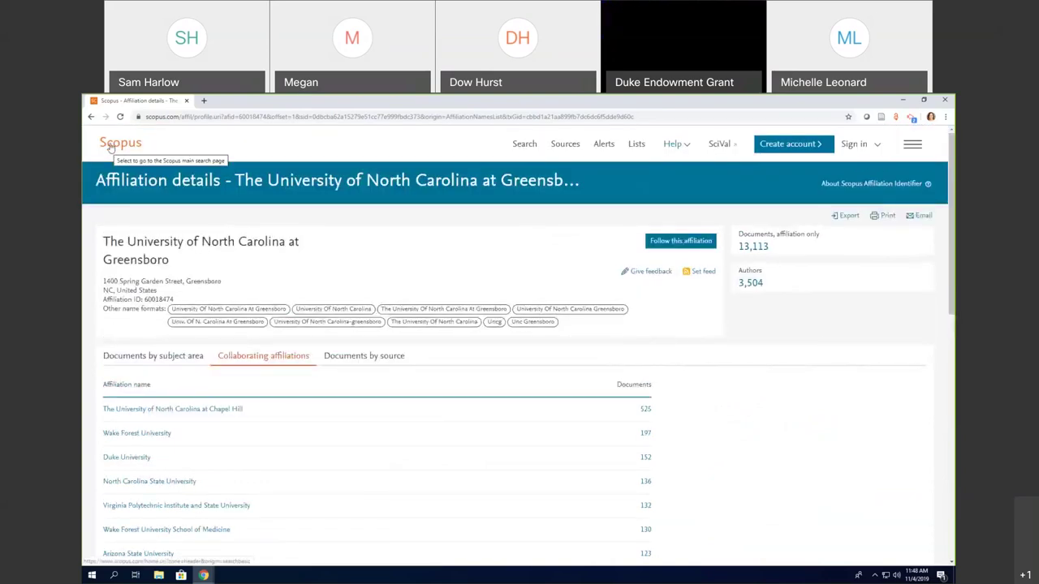
# Go back to the main search page, open Compare sources, and look over the CiteScore and other metric charts of the selected journals
pyautogui.click(111, 147)
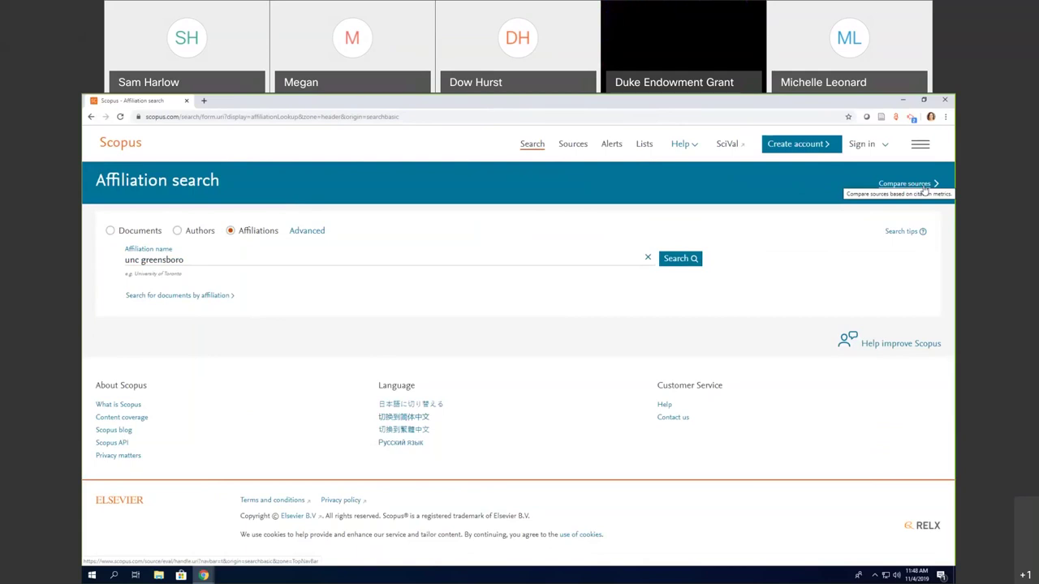
pyautogui.click(924, 190)
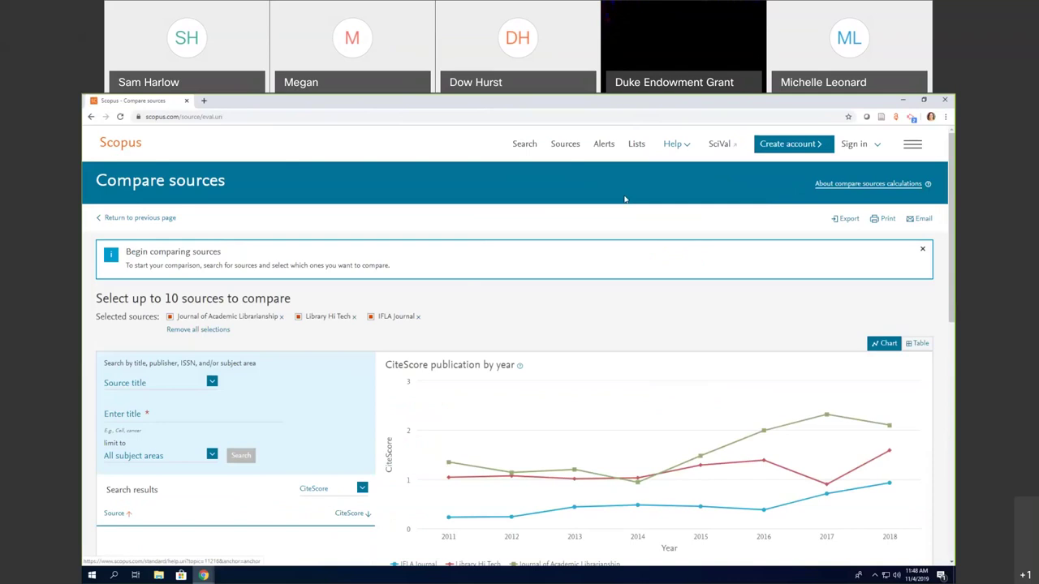
pyautogui.scroll(-1, 463, 282)
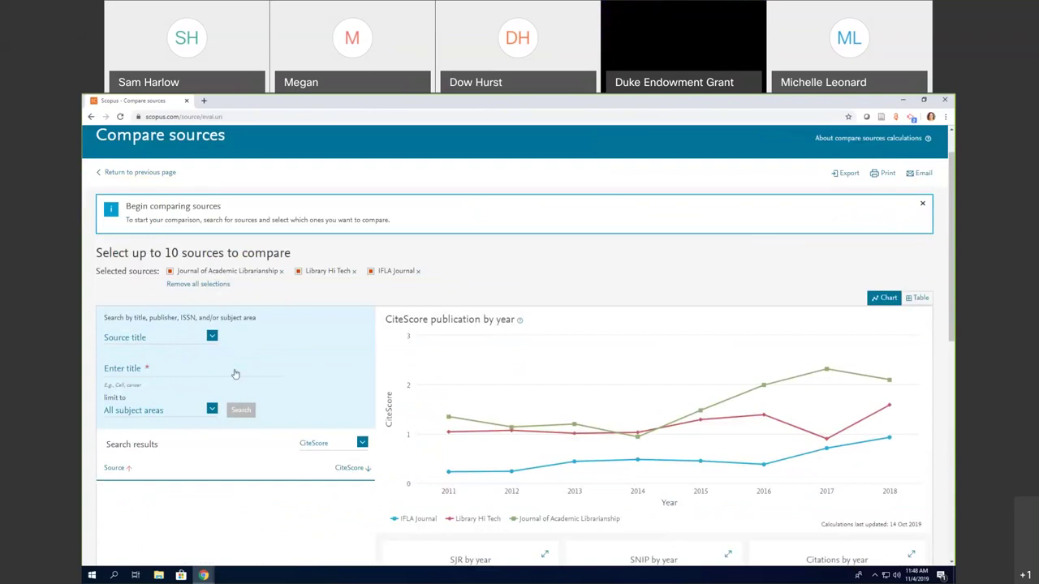
pyautogui.scroll(-3, 234, 371)
pyautogui.scroll(2, 327, 348)
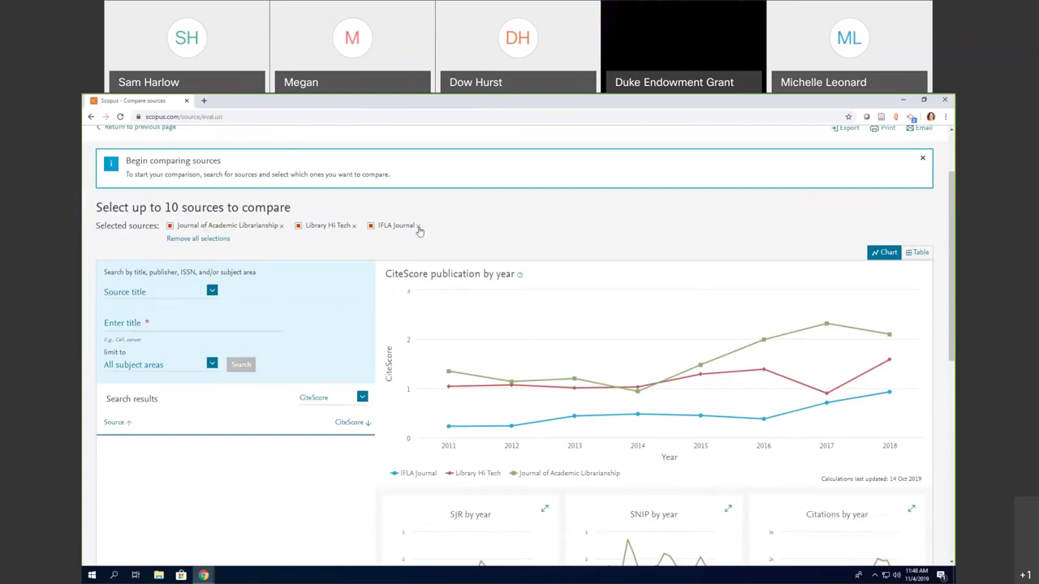
# Remove Journal of Academic Librarianship from the compared sources and add it back through a source title search for "librarianship"
pyautogui.click(282, 227)
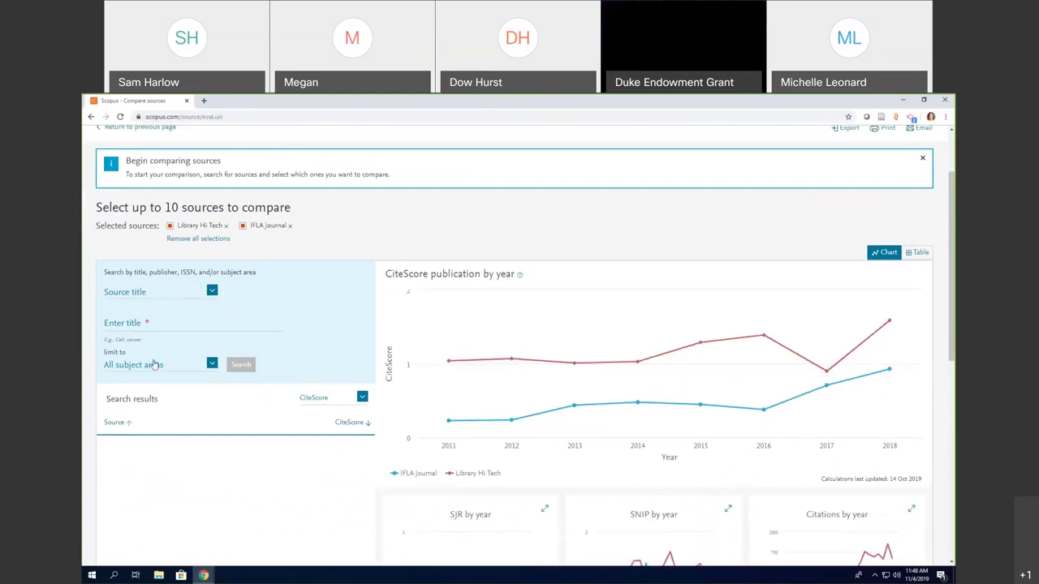
pyautogui.click(139, 326)
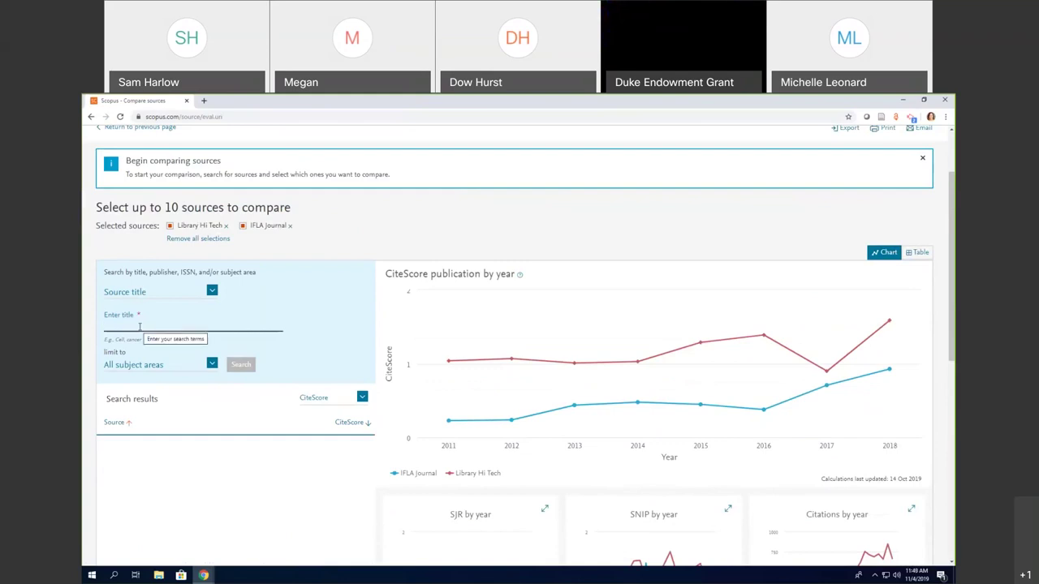
pyautogui.write('librarianship')
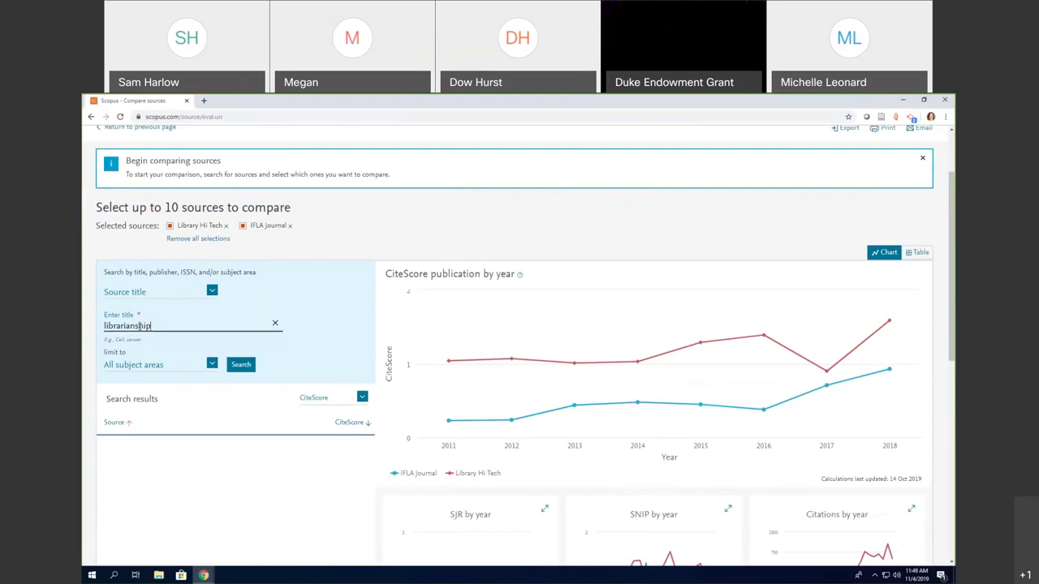
pyautogui.press('Return')
pyautogui.scroll(-2, 178, 438)
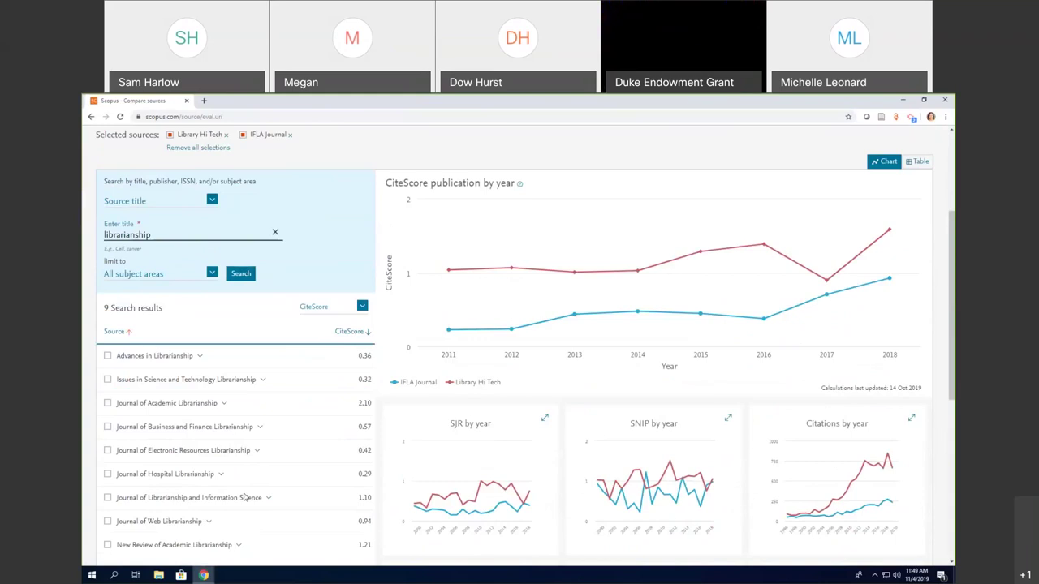
pyautogui.click(108, 404)
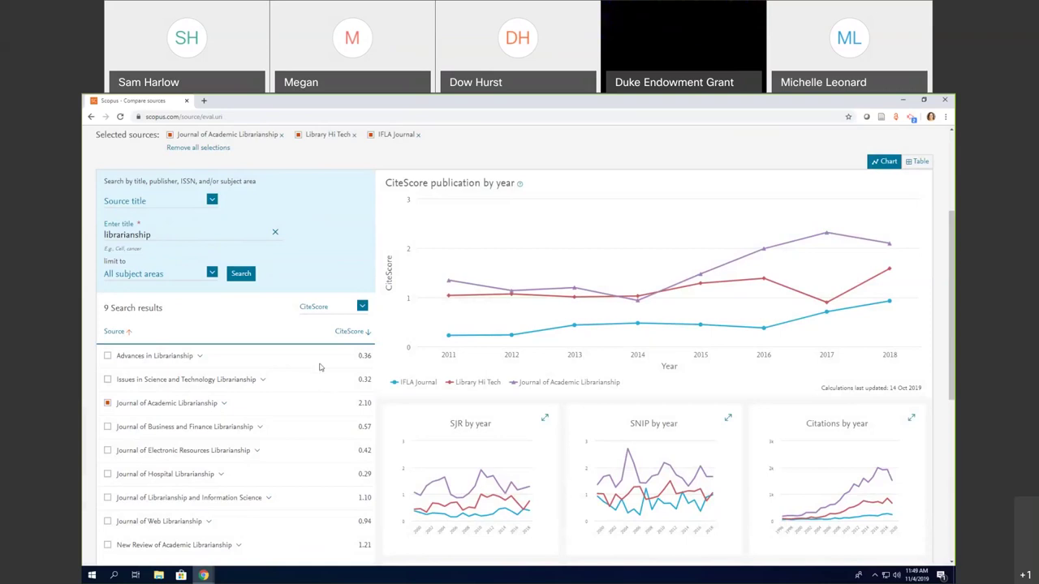
# Review the journal comparison charts, enlarge SJR by year, and examine the SCImago journal rank of the selected sources
pyautogui.scroll(1, 363, 349)
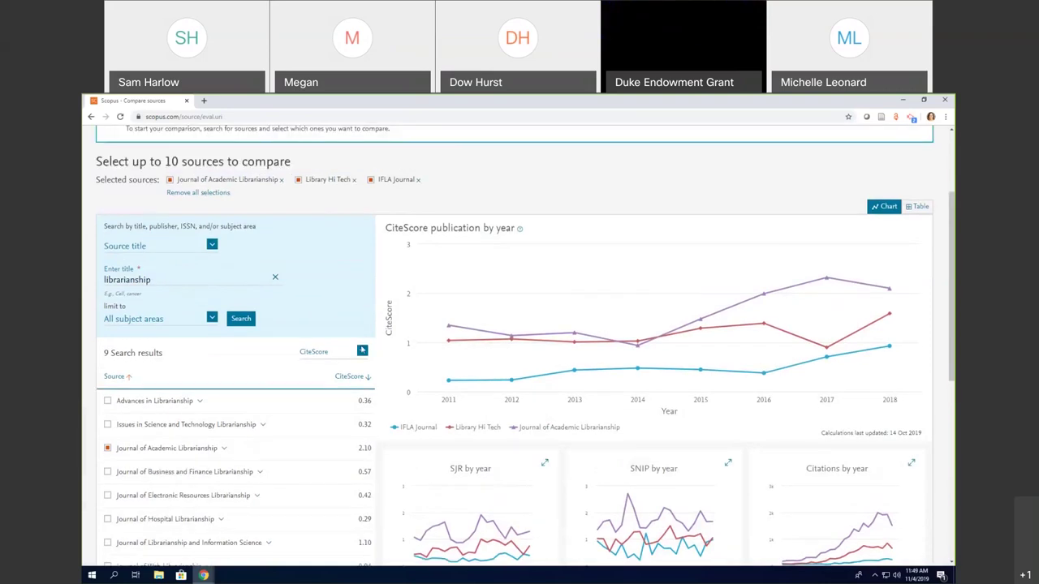
pyautogui.scroll(1, 363, 350)
pyautogui.moveTo(687, 309)
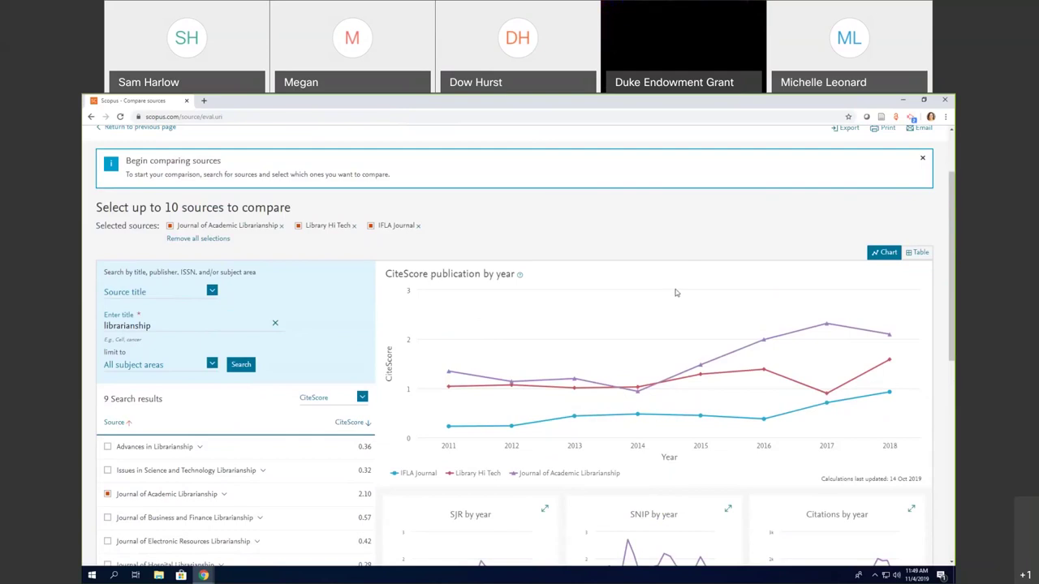
pyautogui.scroll(-1, 666, 301)
pyautogui.scroll(-1, 666, 301)
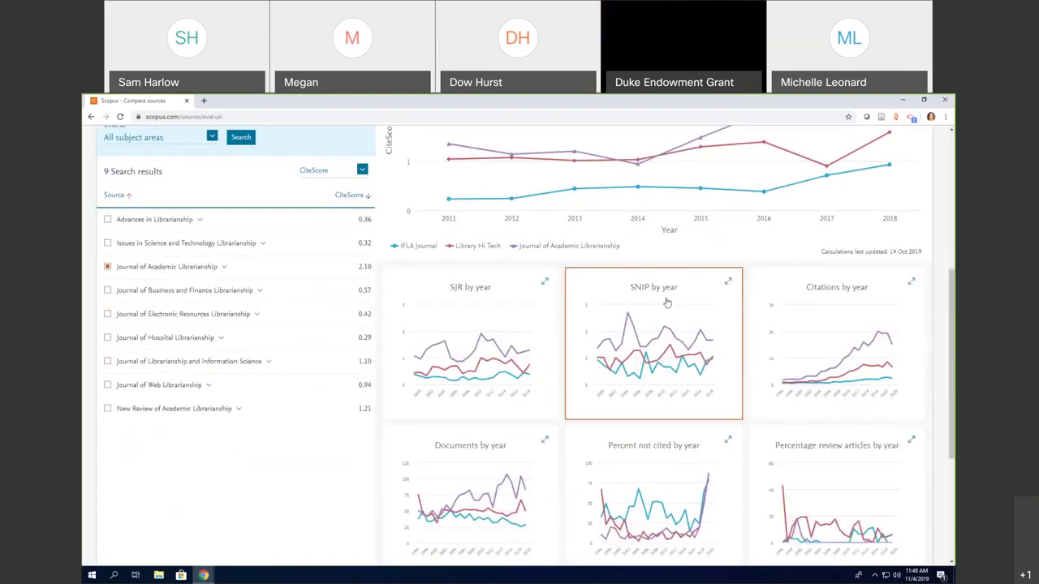
pyautogui.scroll(-1, 575, 278)
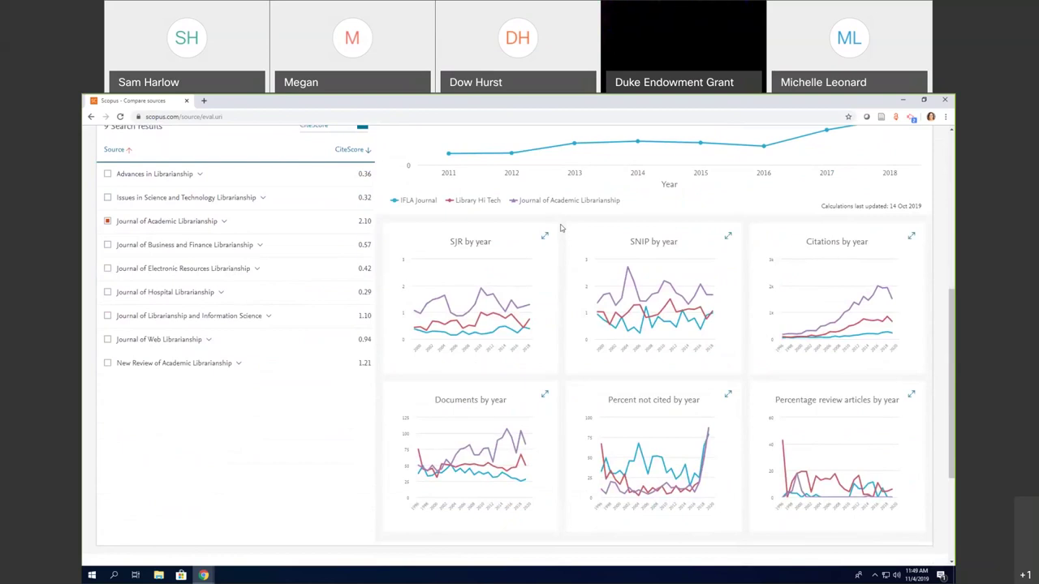
pyautogui.click(529, 255)
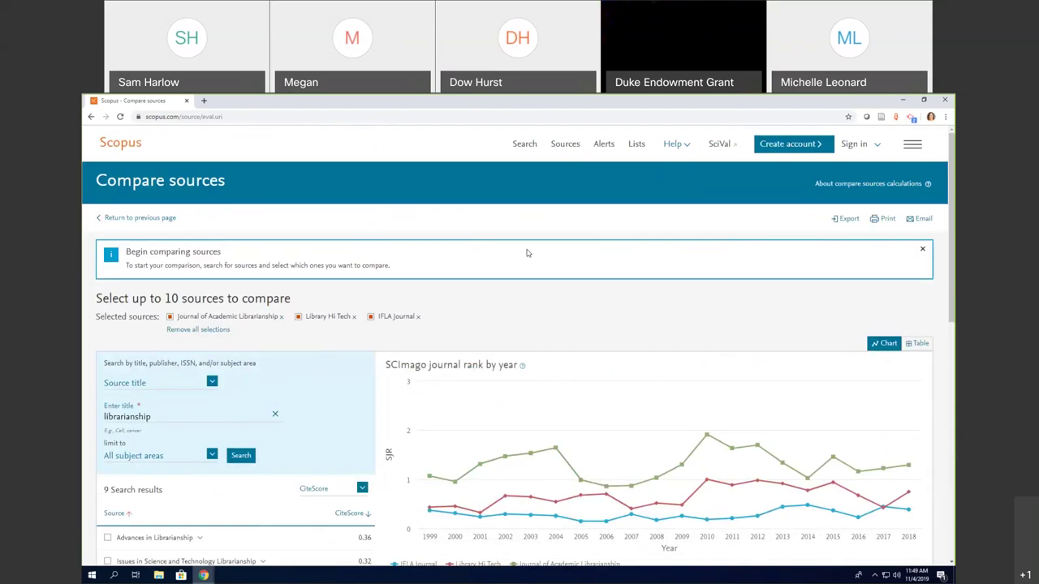
pyautogui.scroll(-2, 528, 256)
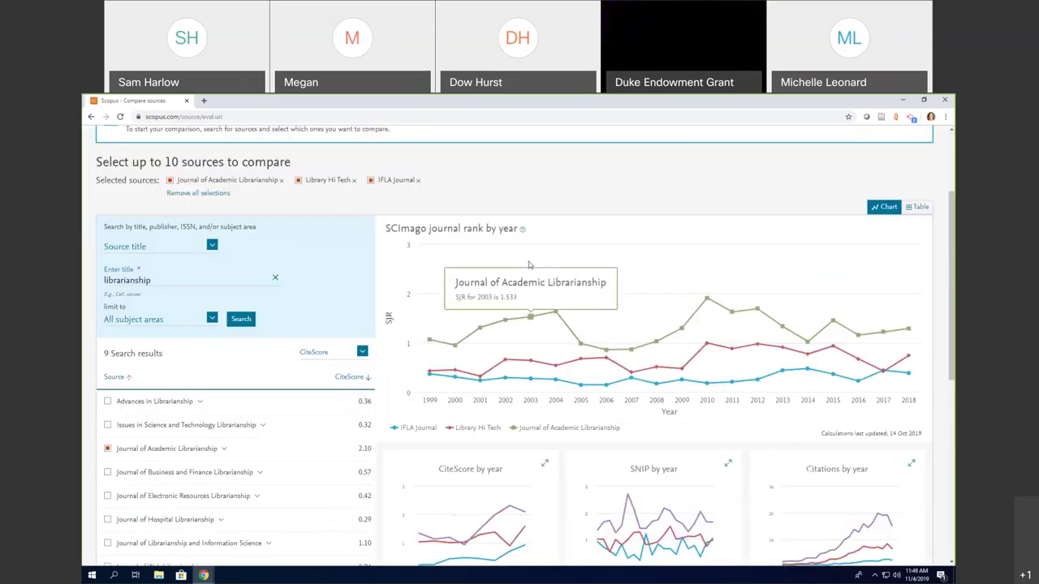
pyautogui.scroll(-2, 529, 265)
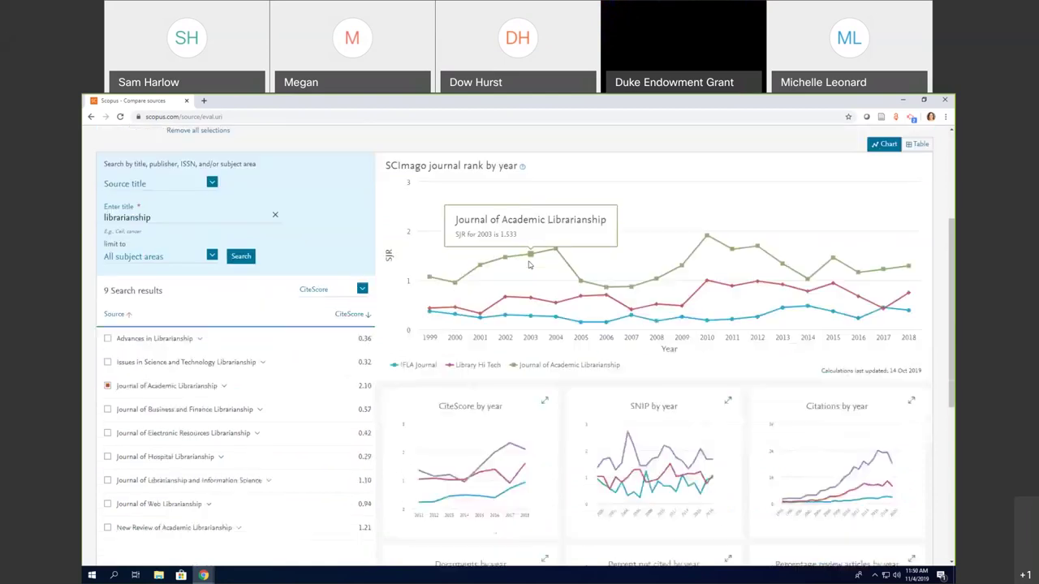
pyautogui.scroll(2, 568, 293)
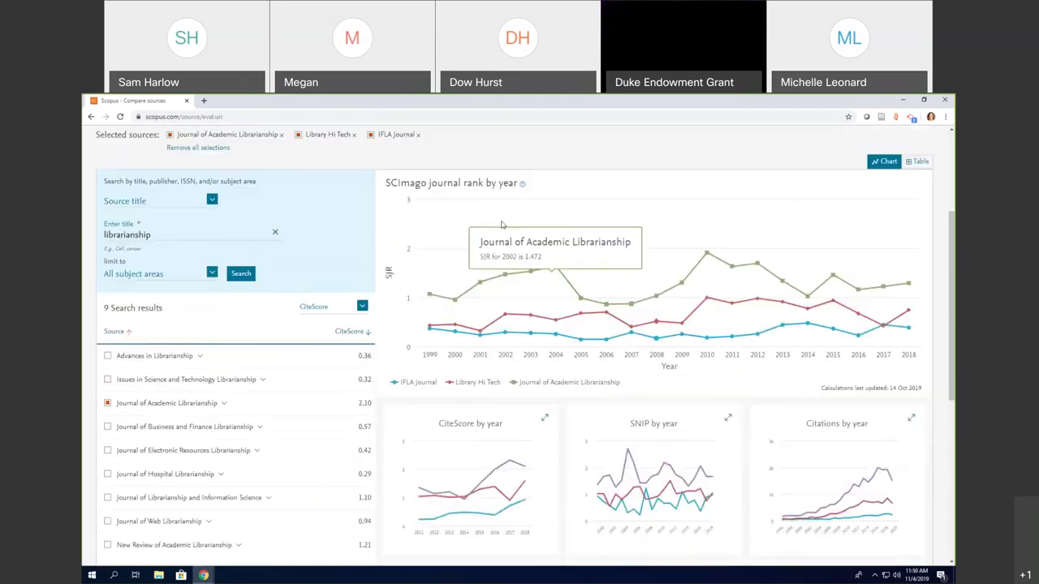
# Open the help article on how SJR is used in Scopus, read the explanation, and return to the source comparison
pyautogui.click(524, 186)
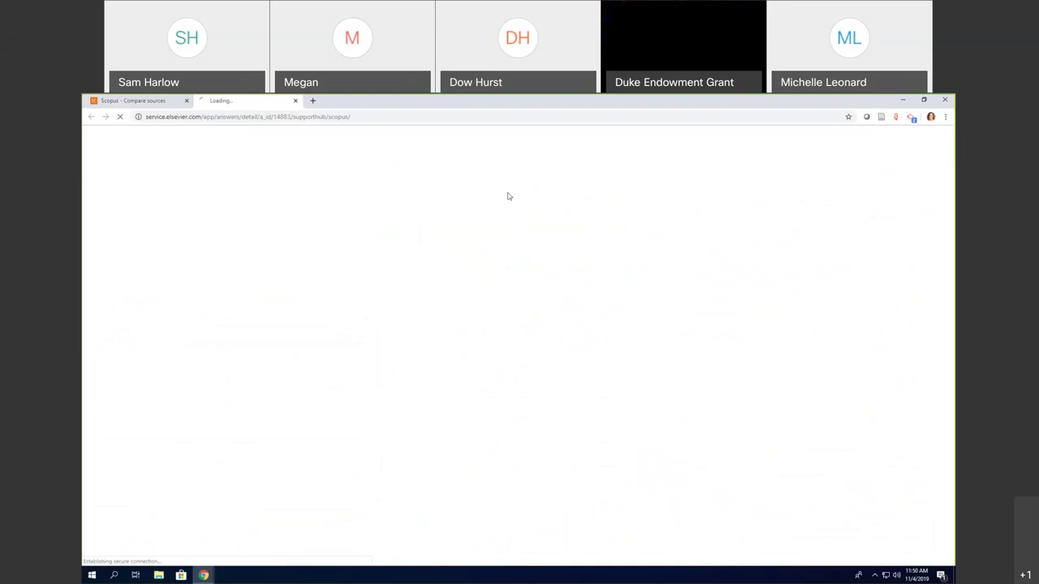
pyautogui.scroll(-2, 524, 259)
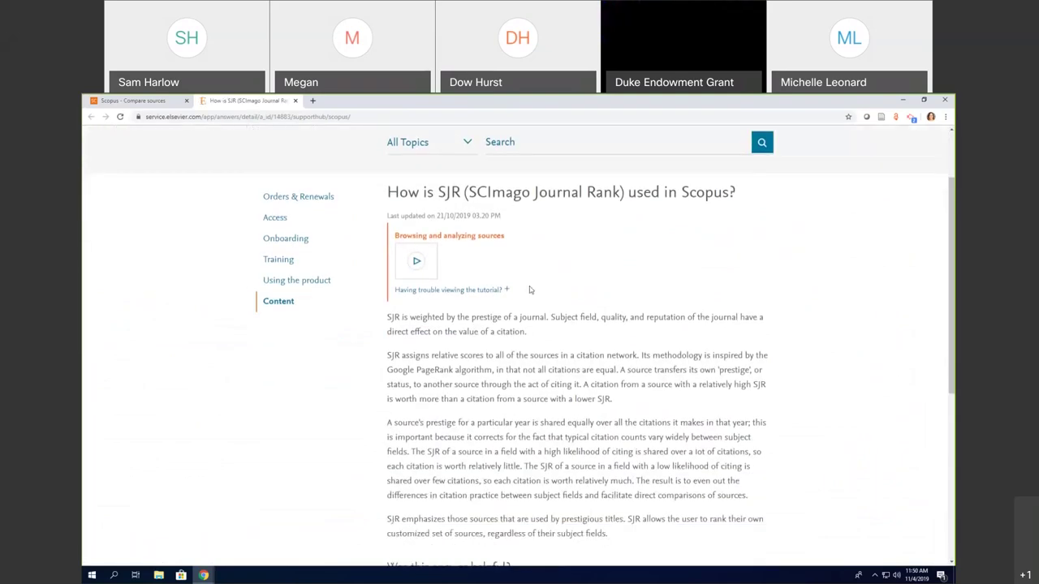
pyautogui.scroll(-1, 556, 349)
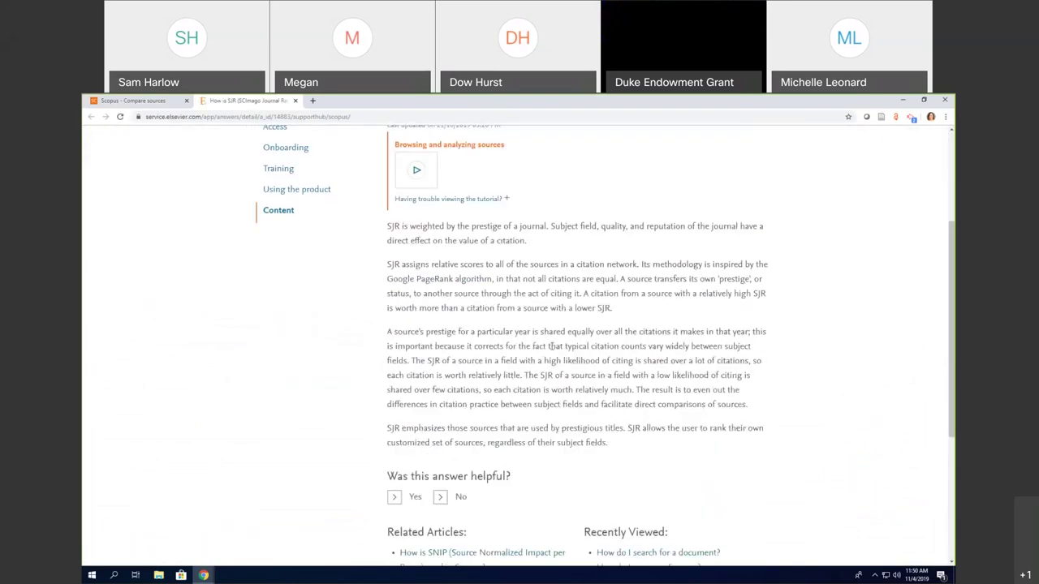
pyautogui.click(114, 103)
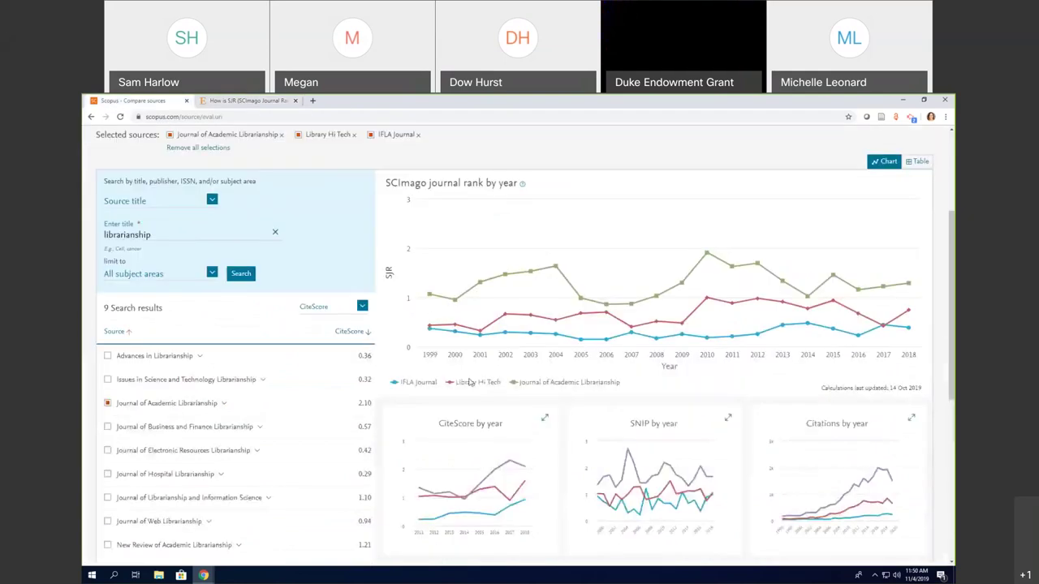
# Enlarge the SNIP by year chart and look over the citations, documents, percent not cited and review article charts
pyautogui.click(678, 442)
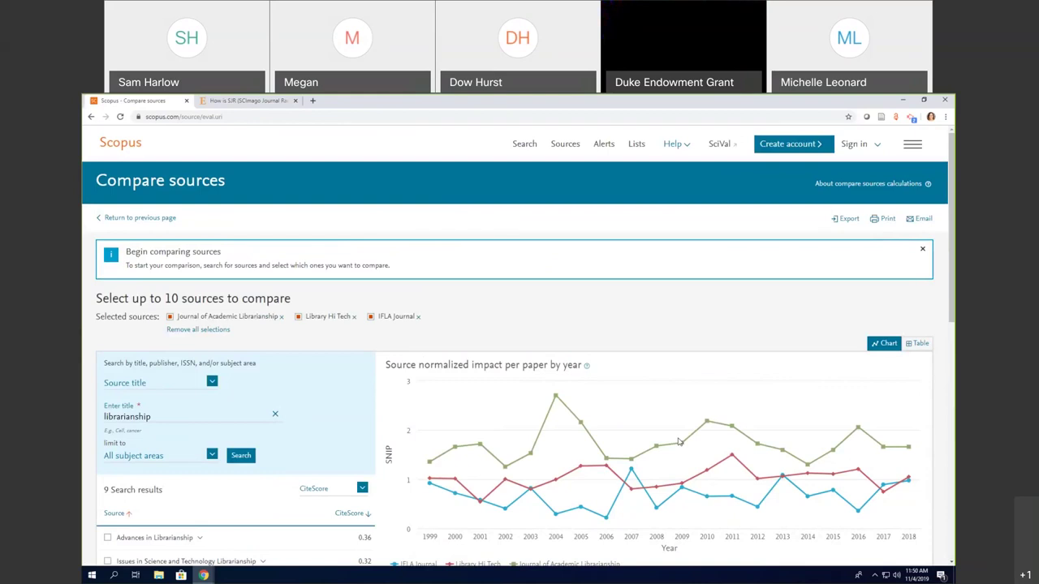
pyautogui.scroll(-1, 690, 423)
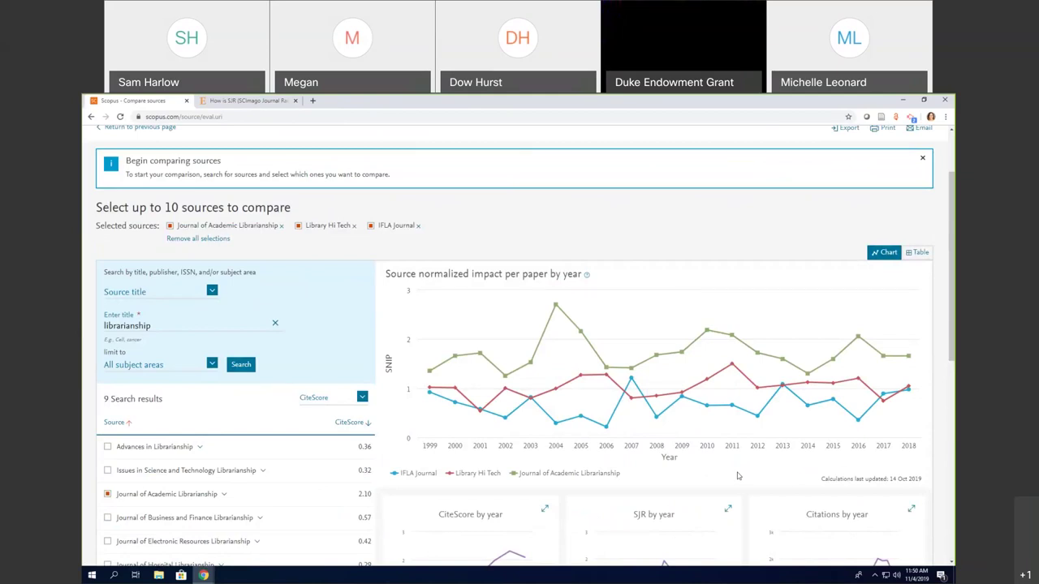
pyautogui.scroll(-1, 673, 466)
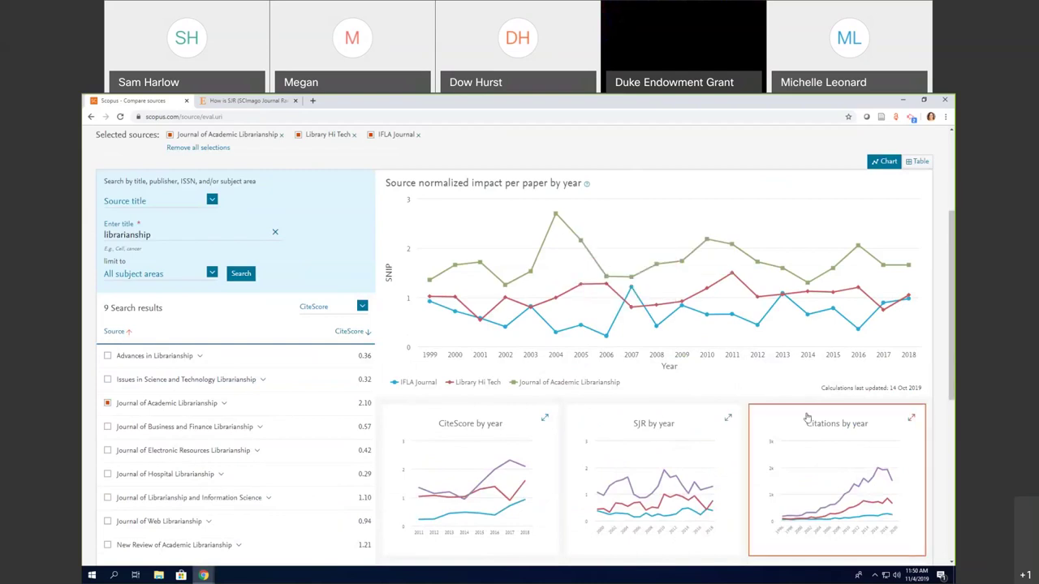
pyautogui.scroll(-1, 806, 420)
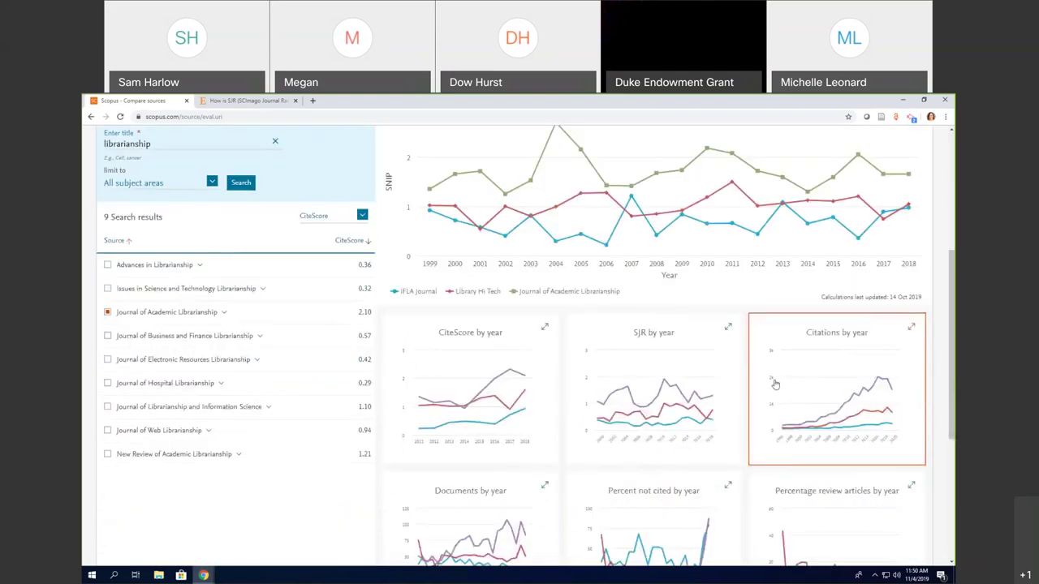
pyautogui.scroll(-1, 721, 331)
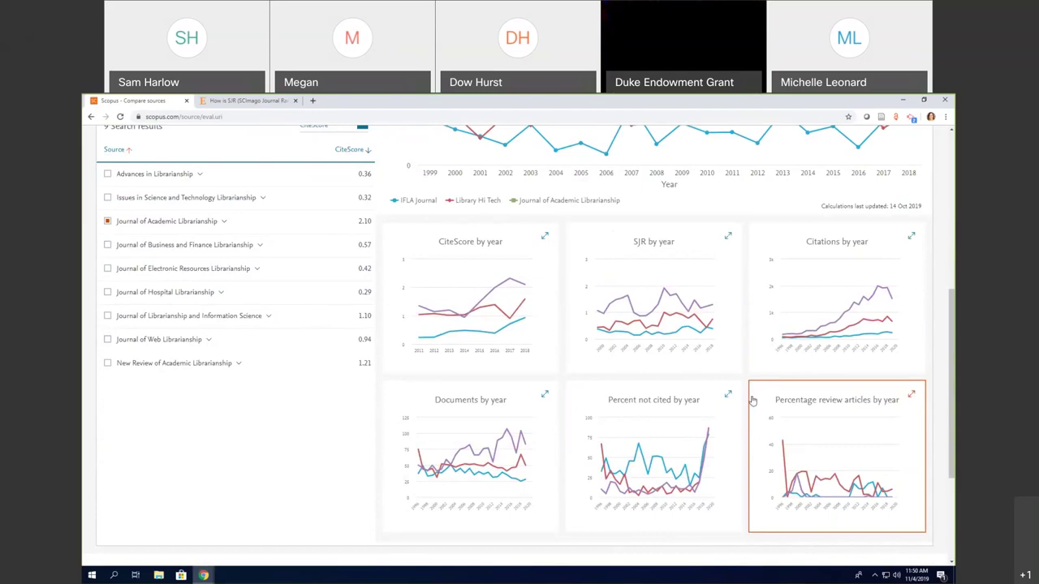
pyautogui.scroll(2, 754, 402)
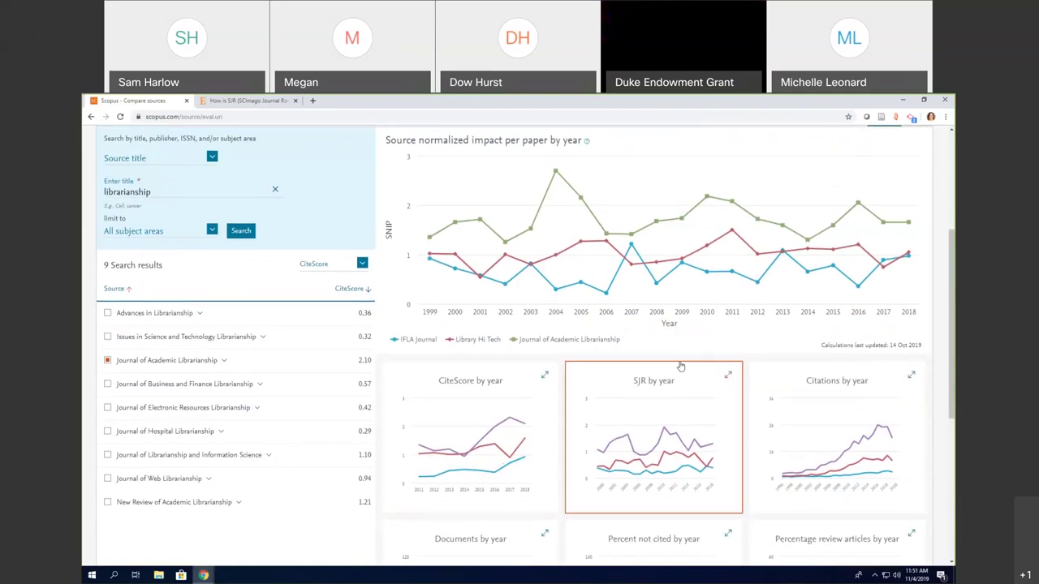
pyautogui.scroll(3, 680, 362)
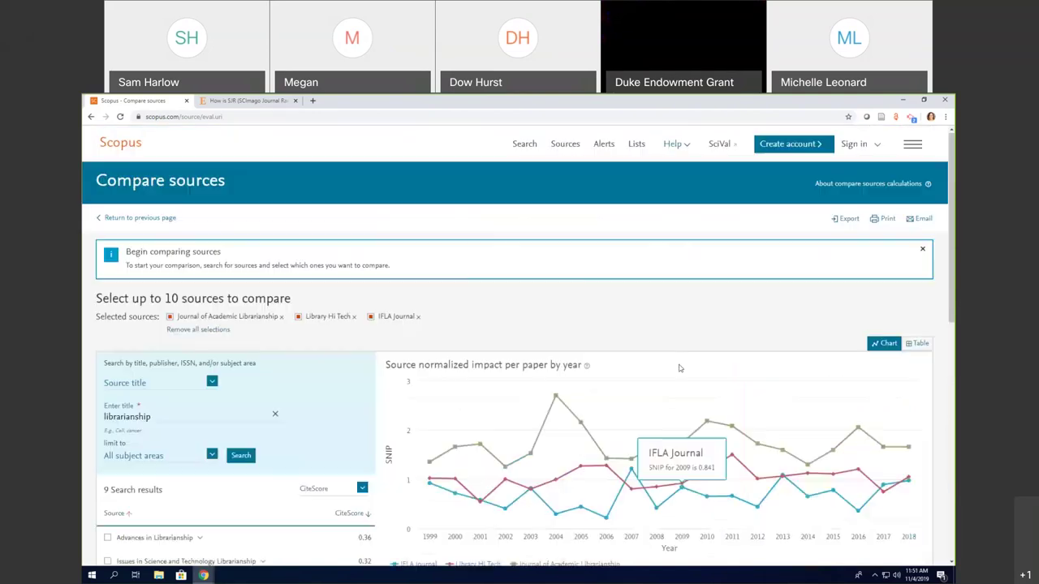
# Return to the search page and open Scopus in a new browser tab through UNC Greensboro library's databases listed under S
pyautogui.click(130, 151)
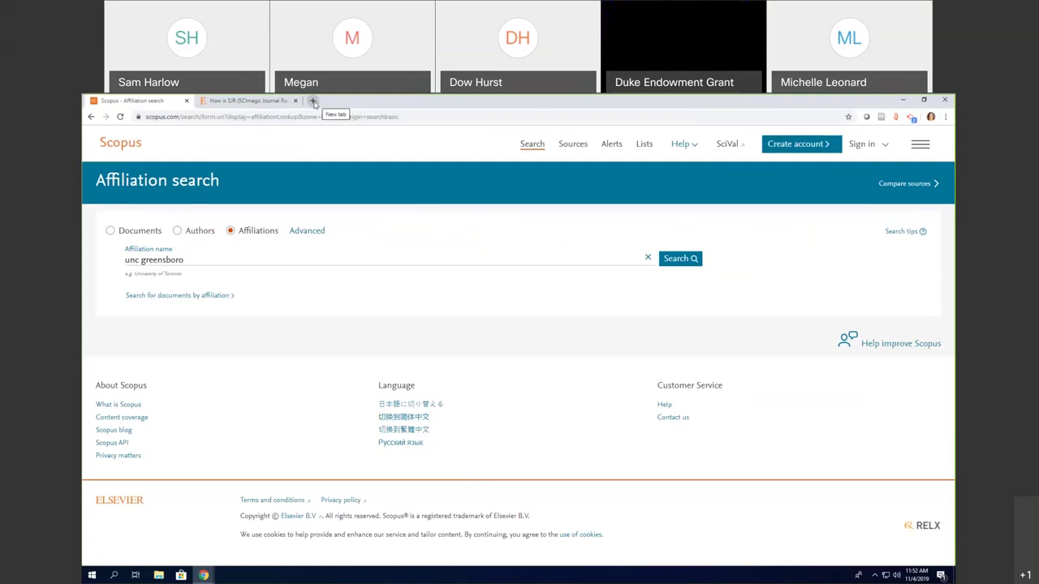
pyautogui.click(314, 101)
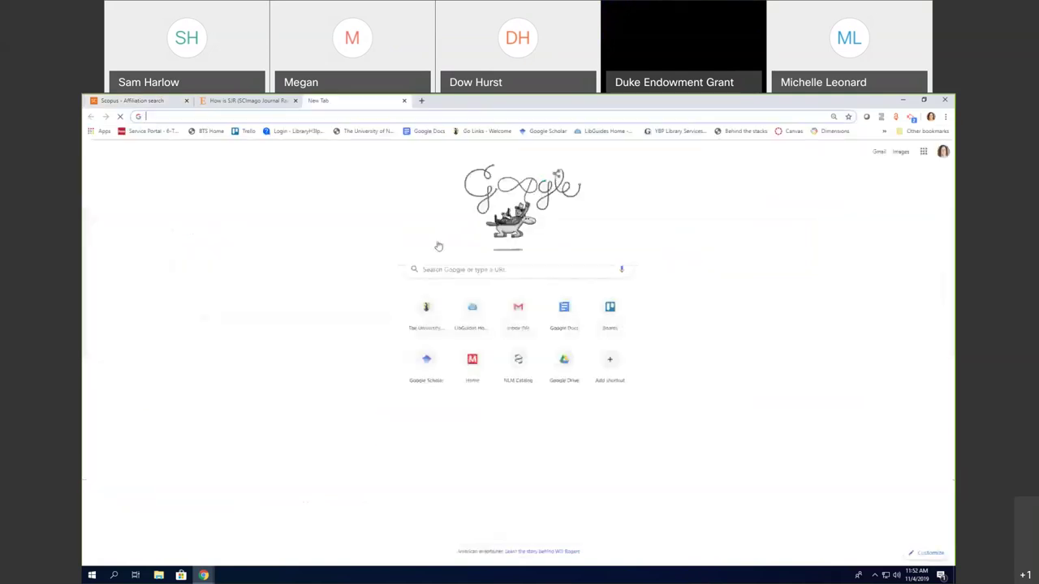
pyautogui.click(431, 314)
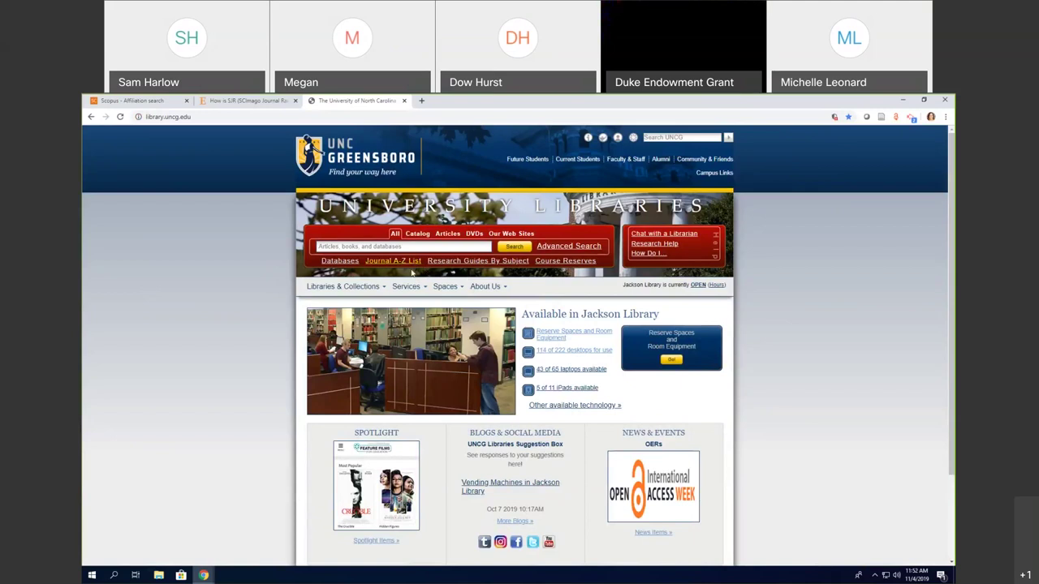
pyautogui.click(347, 264)
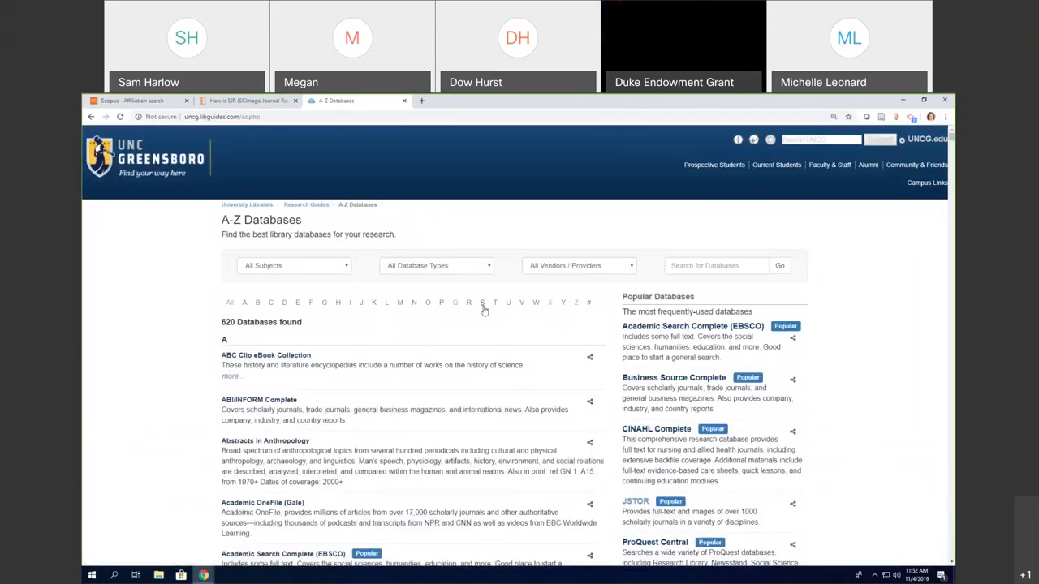
pyautogui.click(483, 305)
pyautogui.scroll(-3, 239, 475)
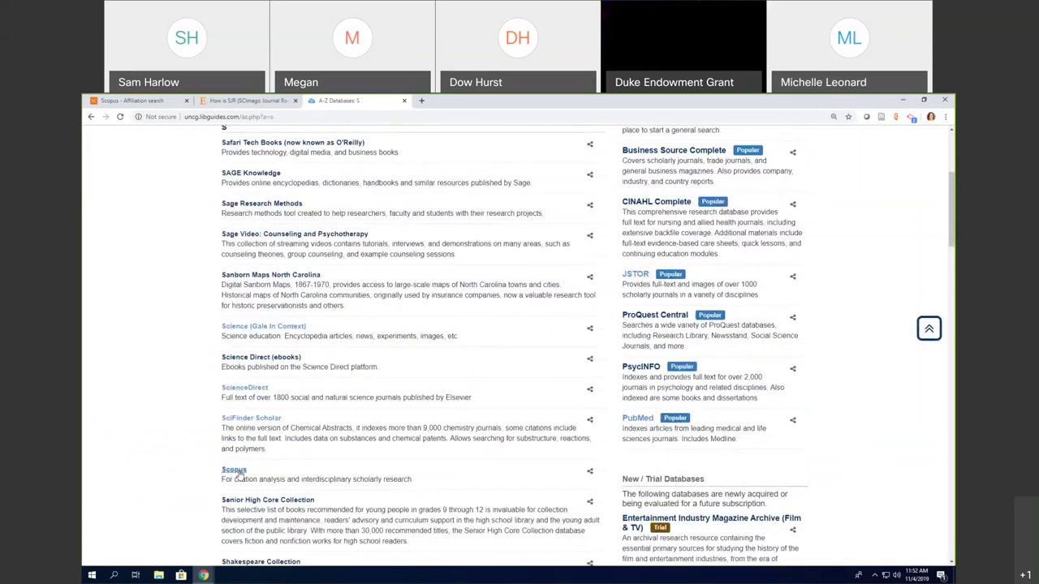
pyautogui.click(235, 471)
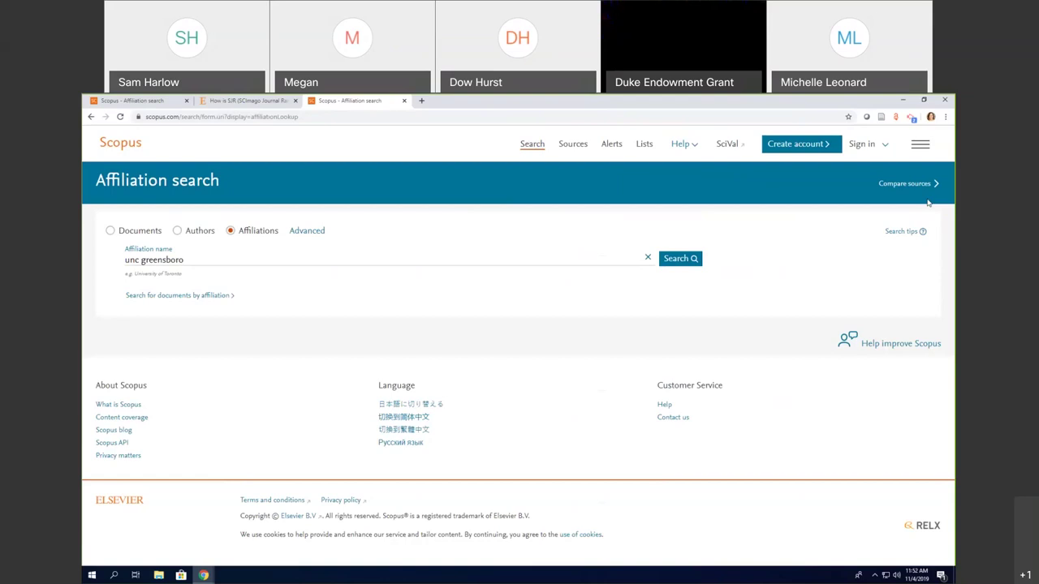
# View the associated organization and the Scopus sign-in form, and close the form without signing in
pyautogui.click(886, 146)
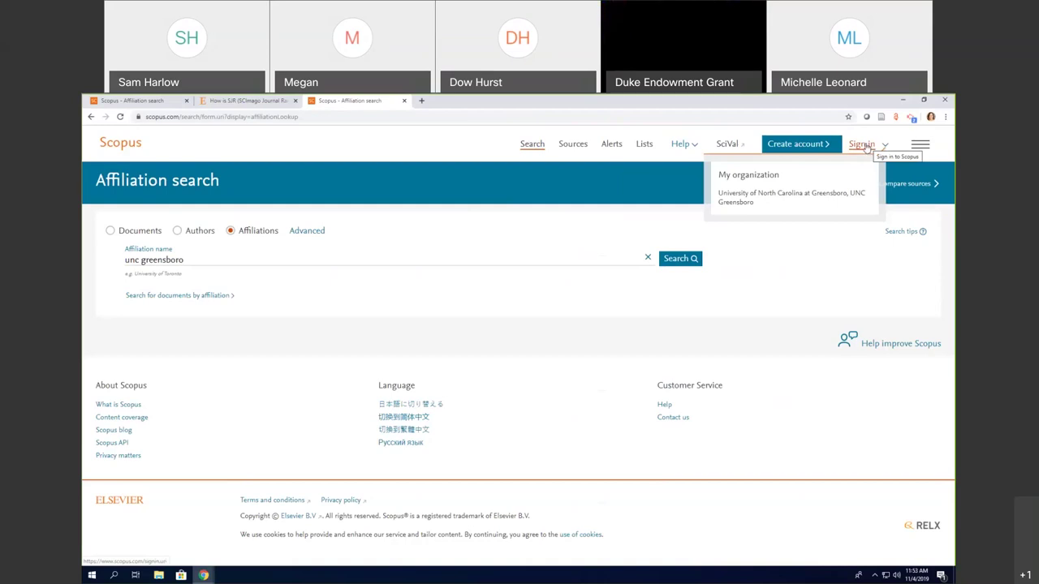
pyautogui.click(862, 145)
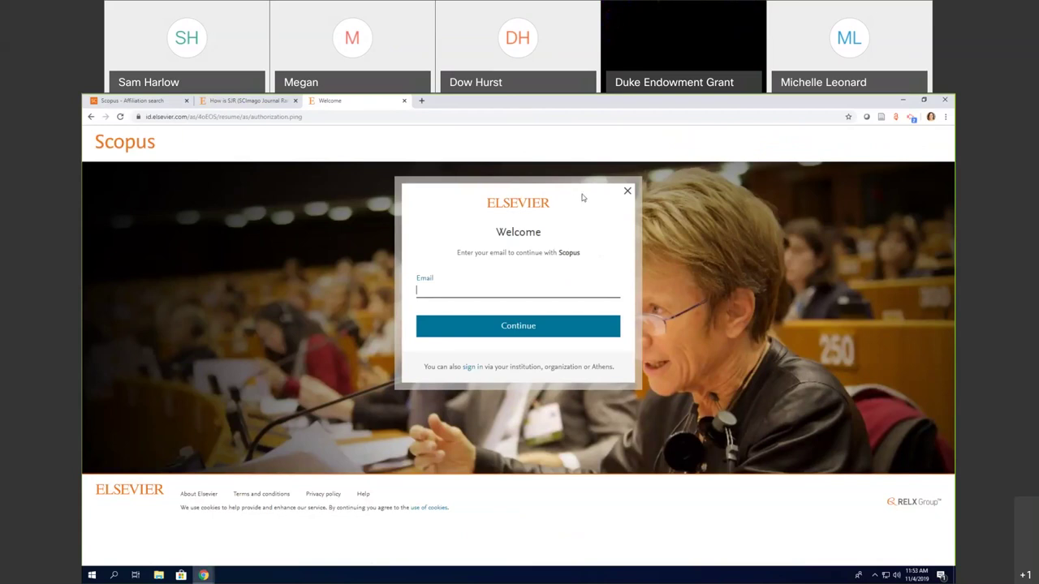
pyautogui.click(628, 192)
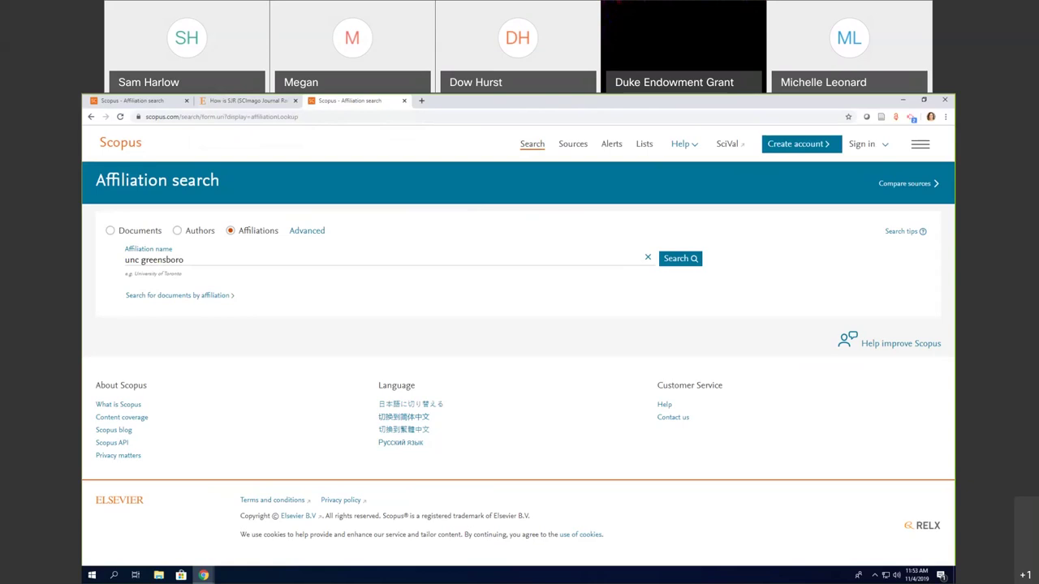
# Go back to the original Scopus tab and run the document search for "data literacy" in article title, abstract and keywords
pyautogui.click(244, 100)
pyautogui.click(139, 101)
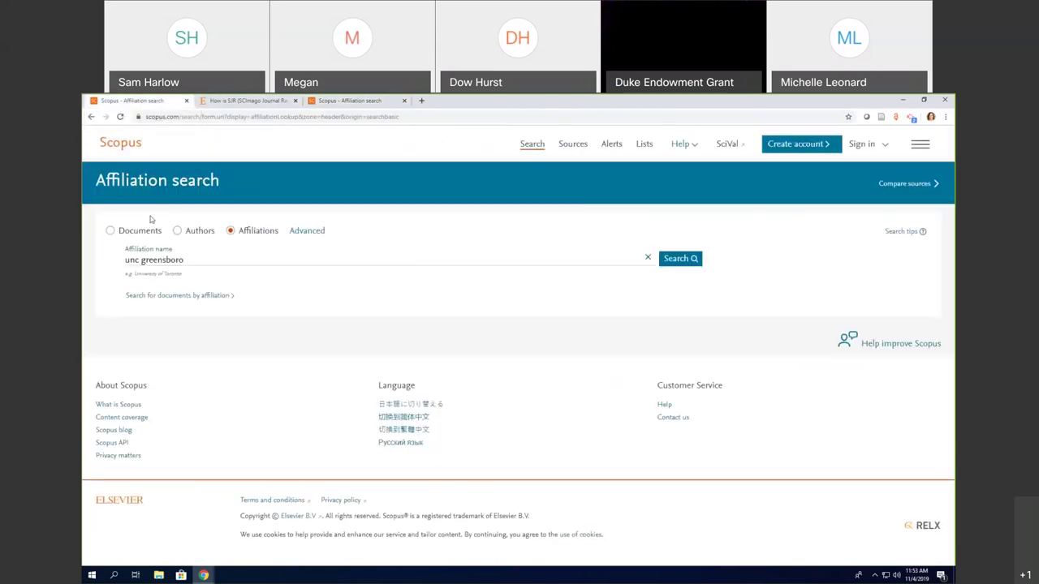
pyautogui.click(110, 231)
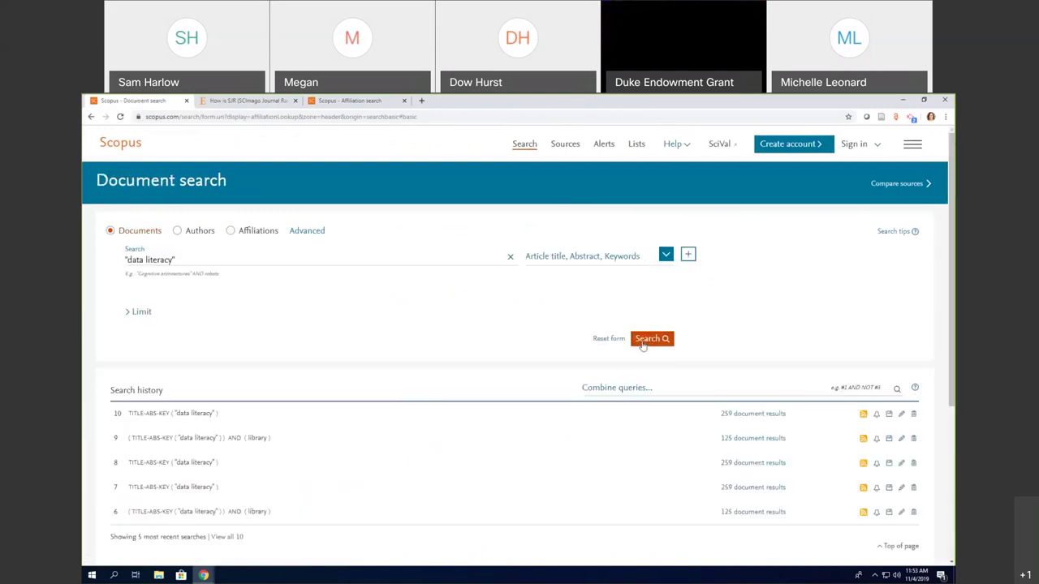
pyautogui.click(643, 344)
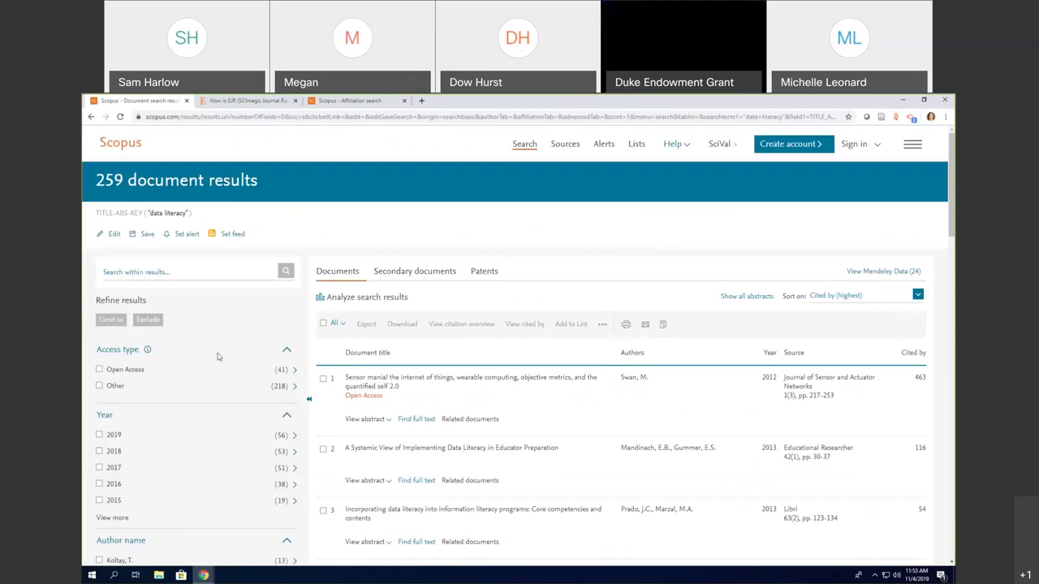
# Open "Incorporating data literacy into information literacy programs", look up its full text through the library, and return to the document details
pyautogui.scroll(-2, 398, 422)
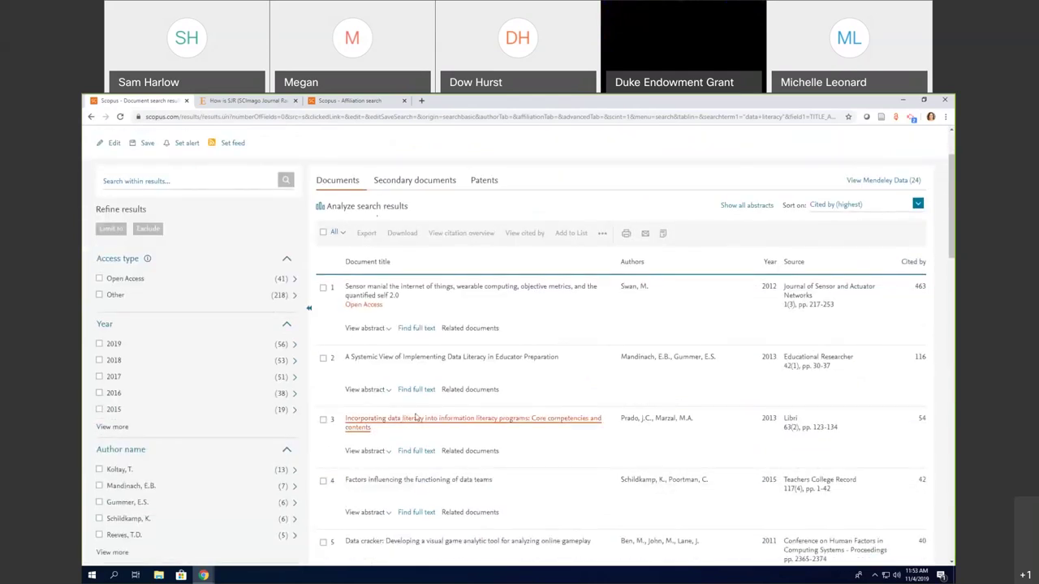
pyautogui.click(420, 422)
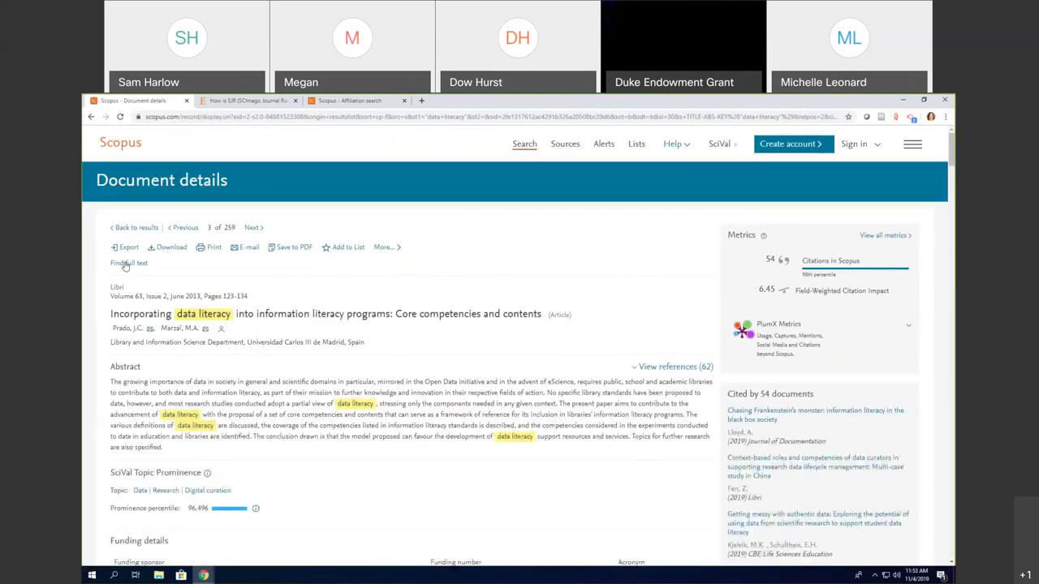
pyautogui.click(129, 263)
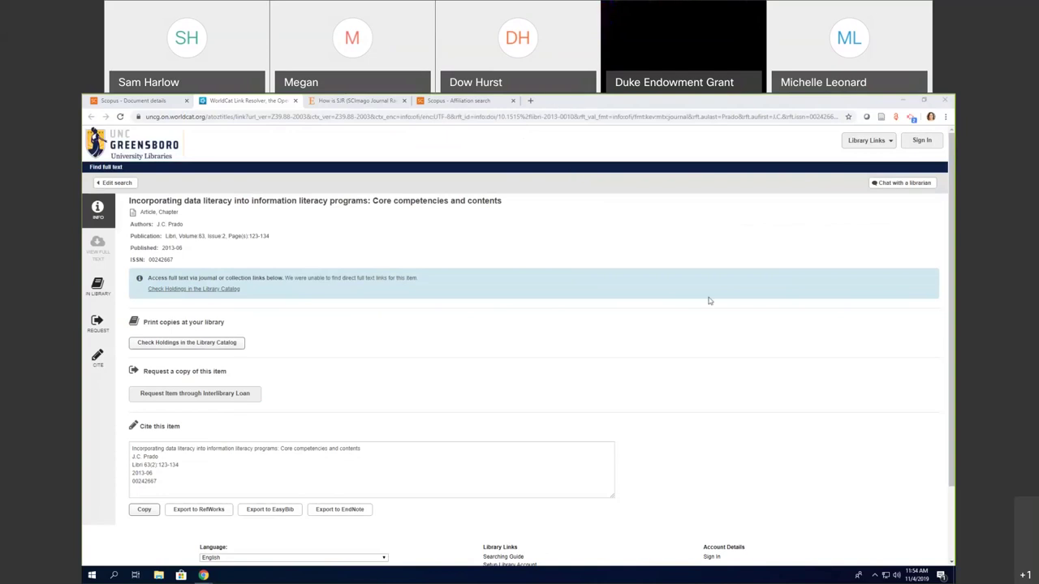
pyautogui.click(154, 100)
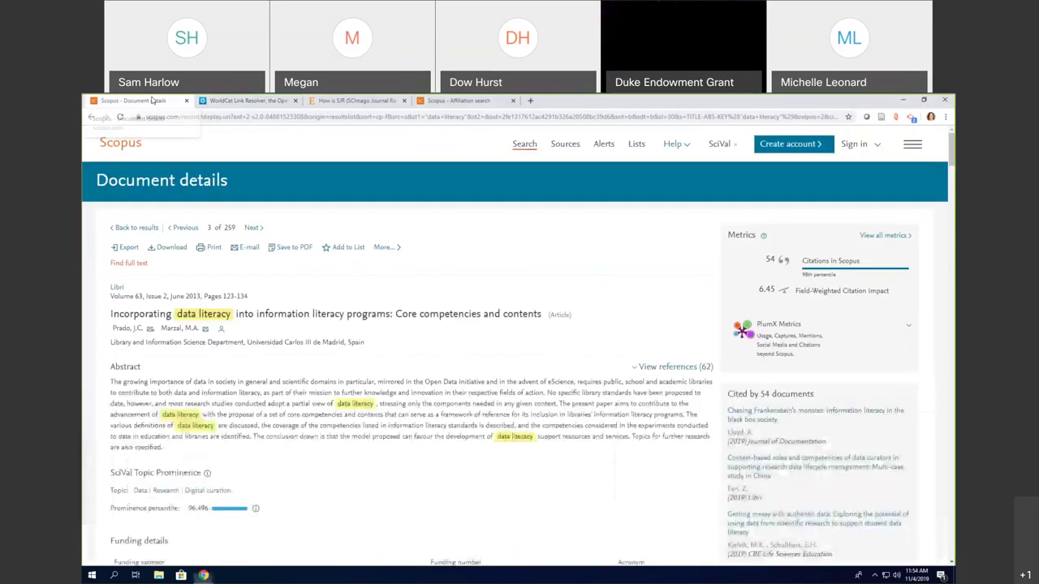
# Examine the article's topic prominence, funding details, references and related documents, and return to the start of the document record
pyautogui.scroll(-2, 426, 310)
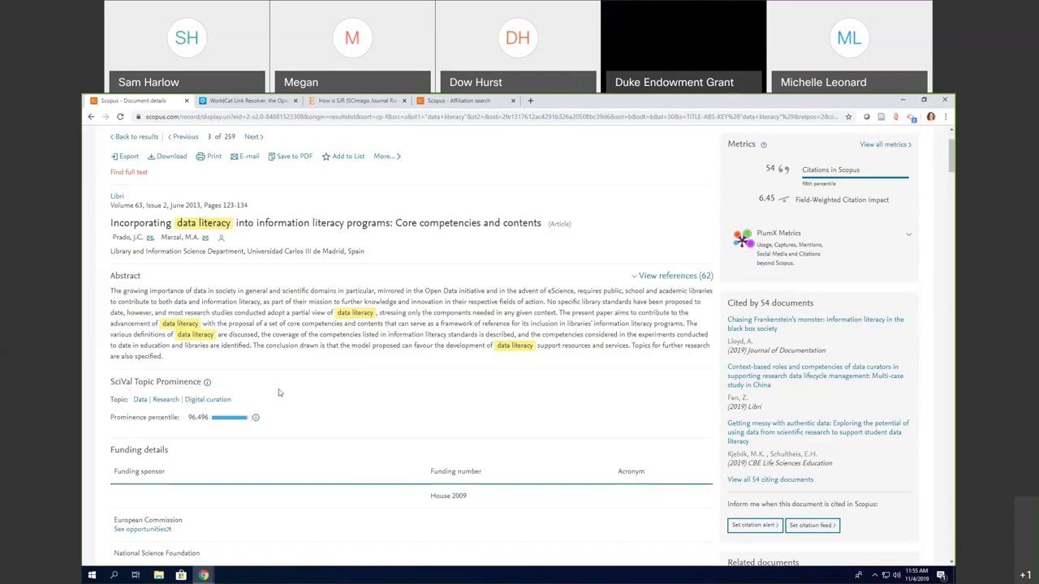
pyautogui.scroll(-1, 295, 390)
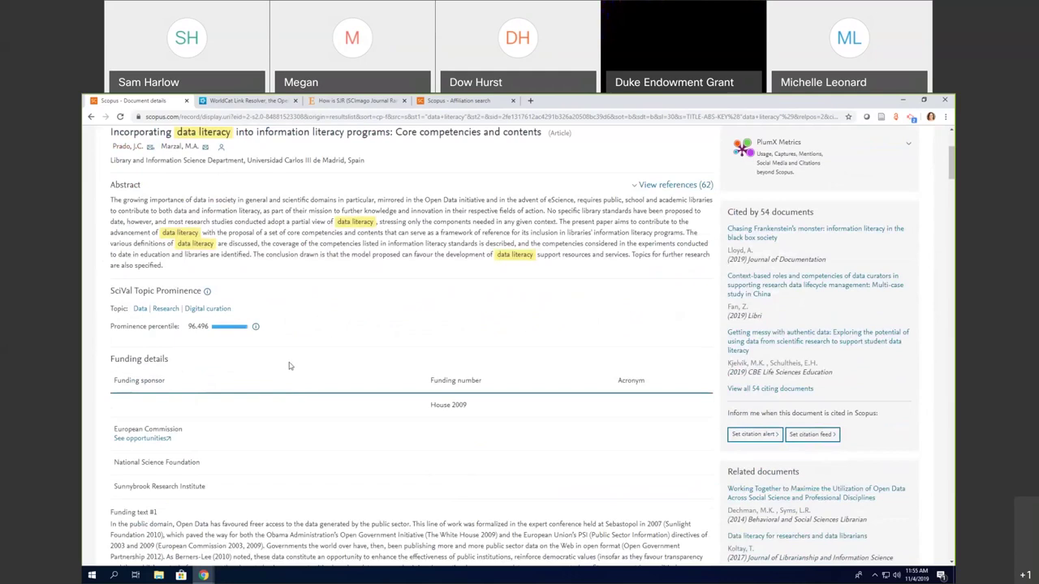
pyautogui.scroll(-3, 289, 366)
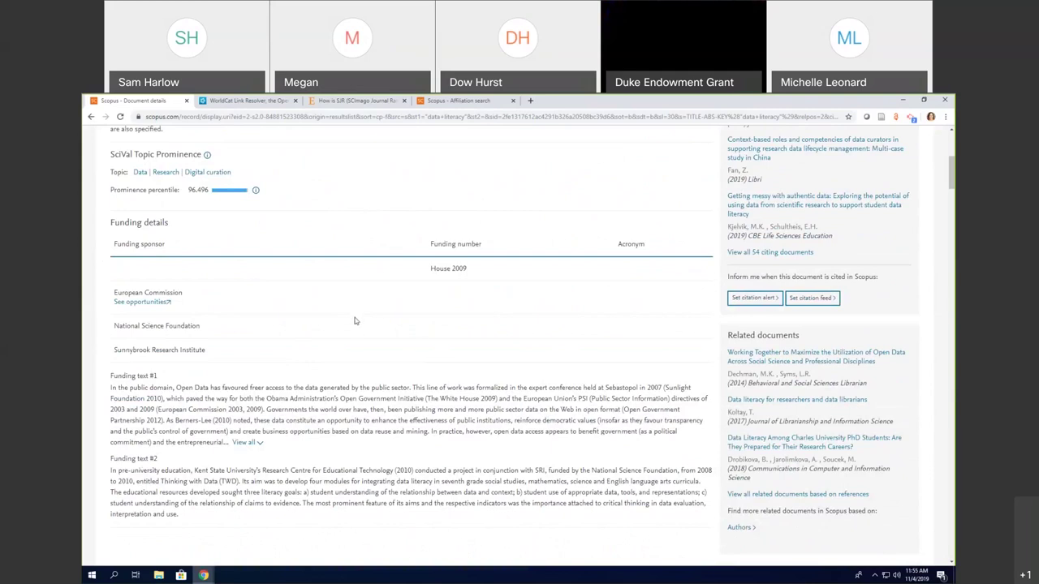
pyautogui.scroll(-3, 379, 306)
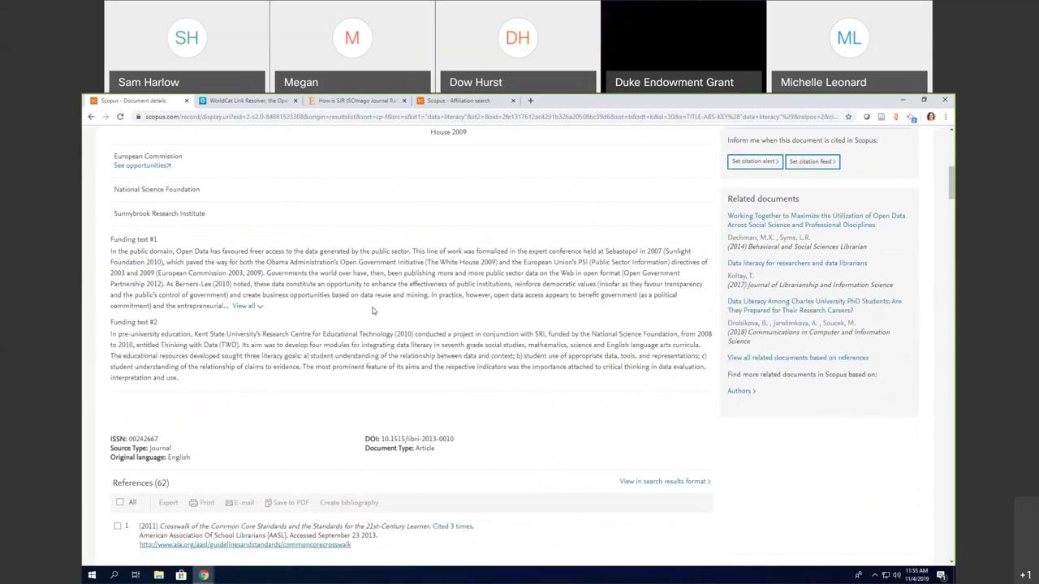
pyautogui.scroll(-1, 379, 307)
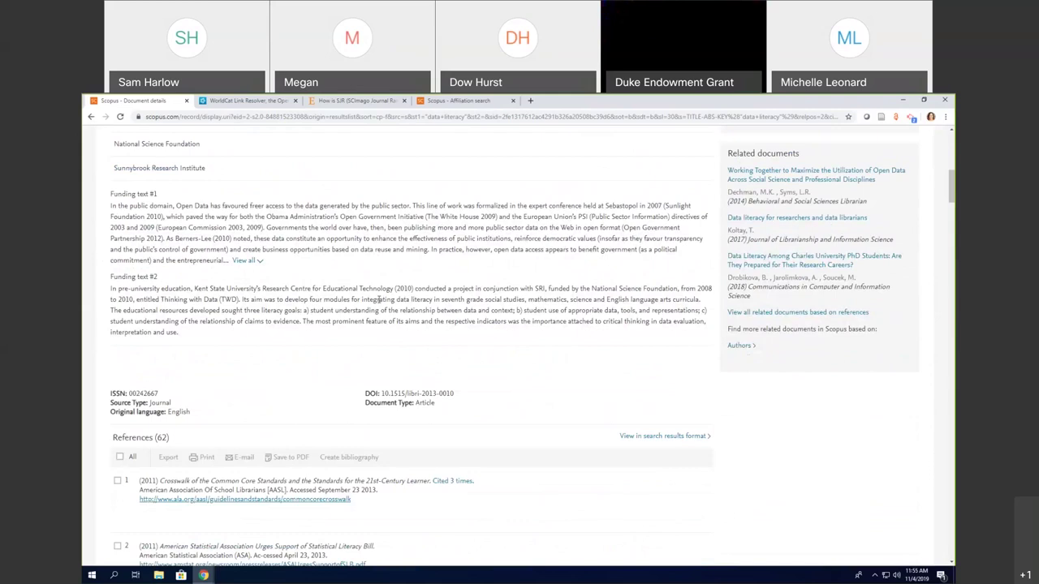
pyautogui.scroll(1, 427, 278)
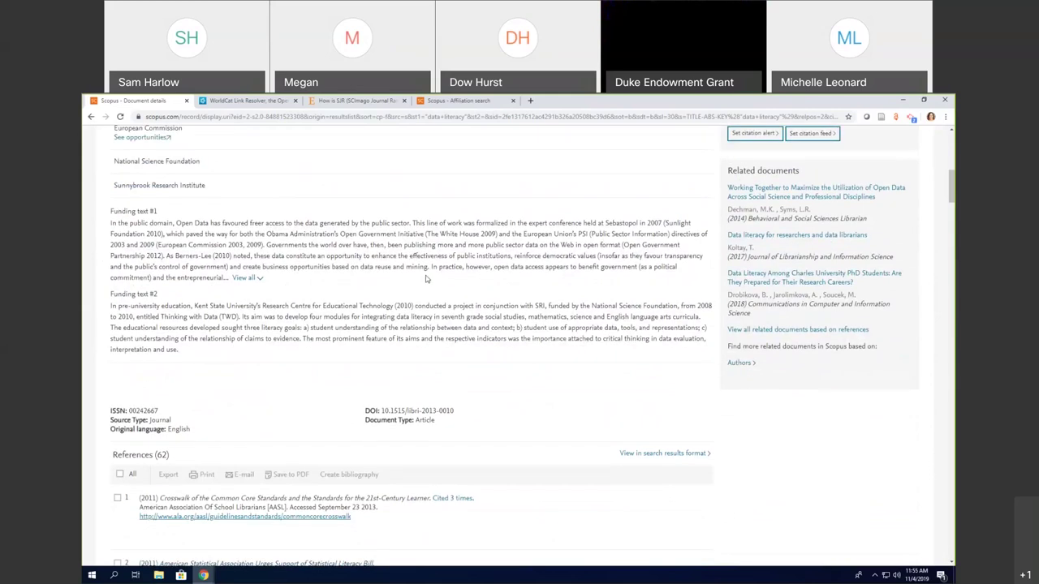
pyautogui.scroll(10, 426, 278)
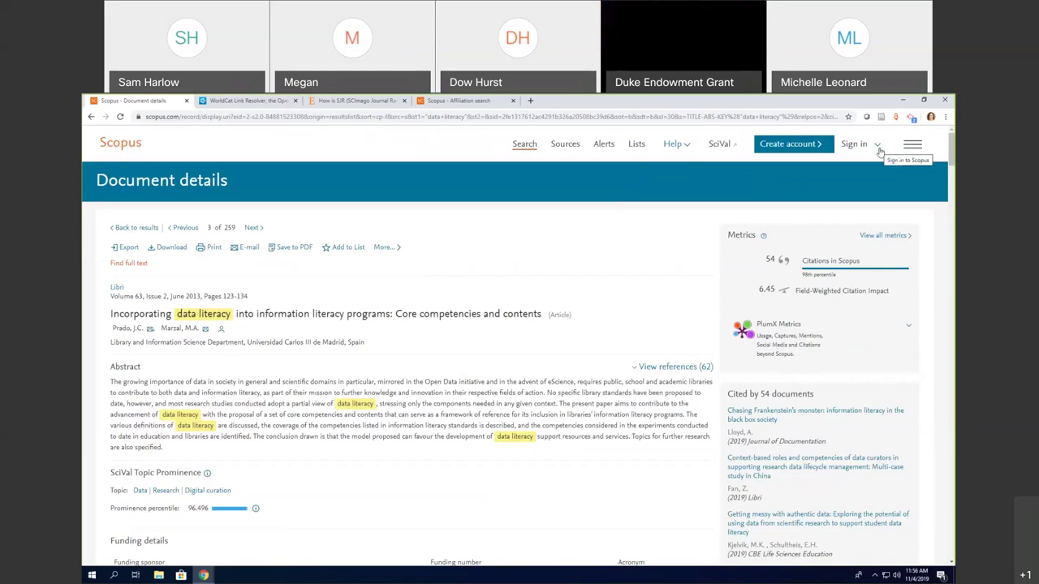
# Show which organization is associated with the current Scopus access
pyautogui.click(879, 152)
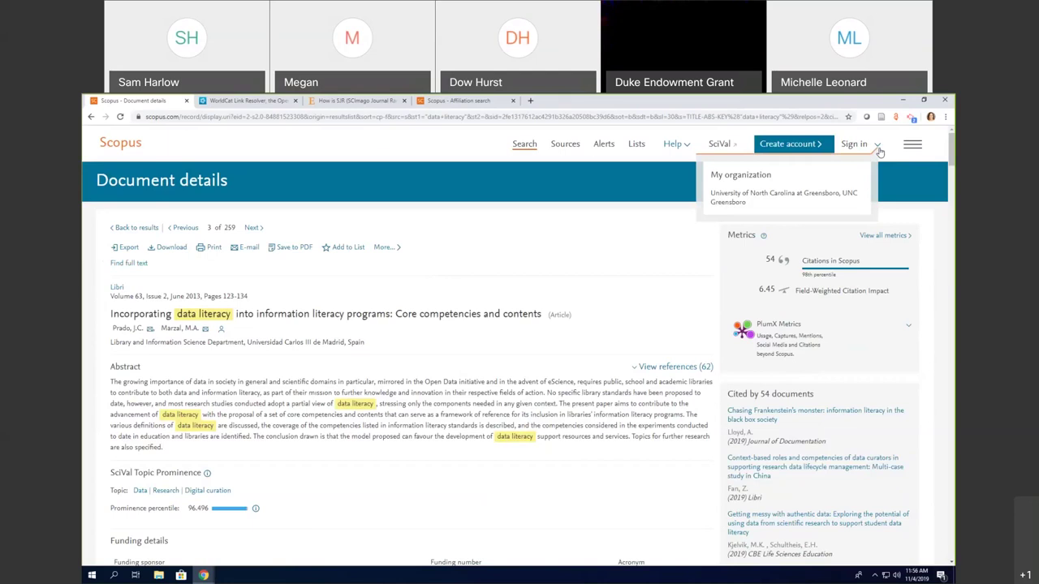